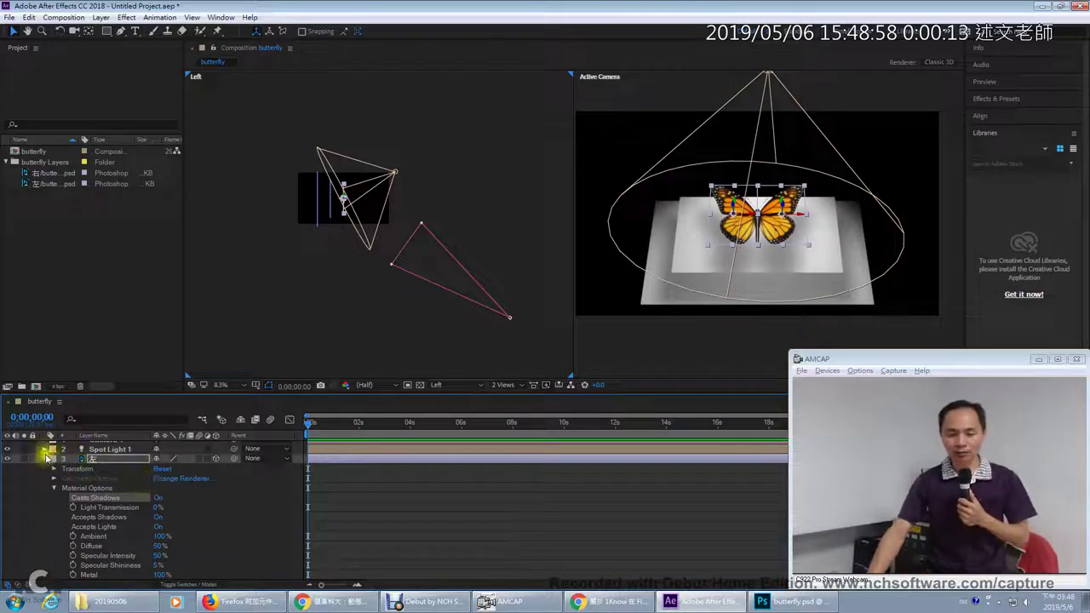
- Collapse the 左 layer's properties and switch the Left view to the Top view
{"action": "left_click", "coordinate": [47, 460]}
{"action": "left_click", "coordinate": [134, 546]}
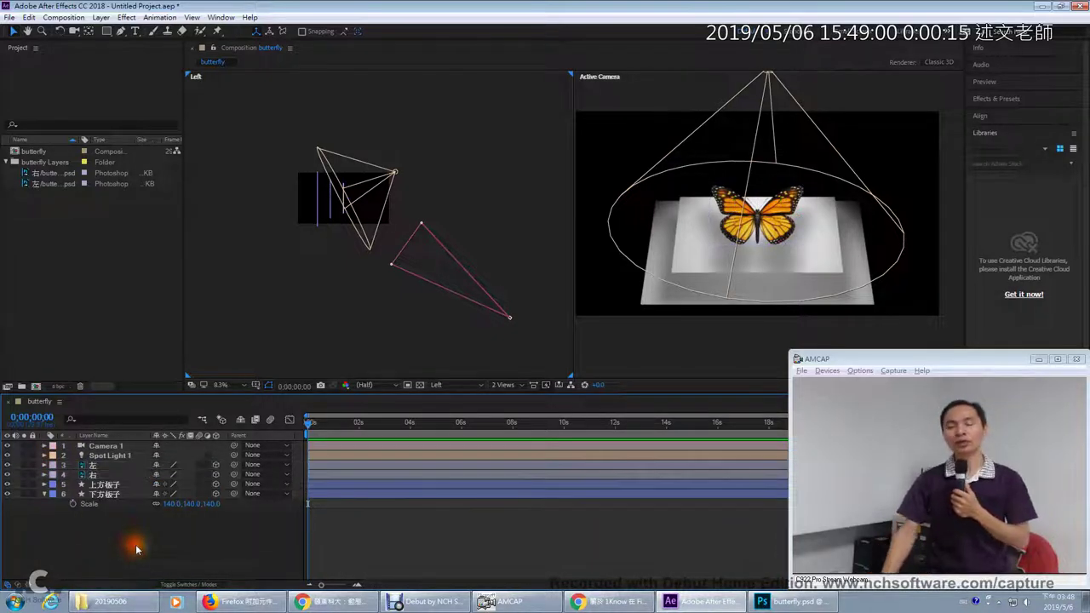
{"action": "left_click", "coordinate": [97, 467]}
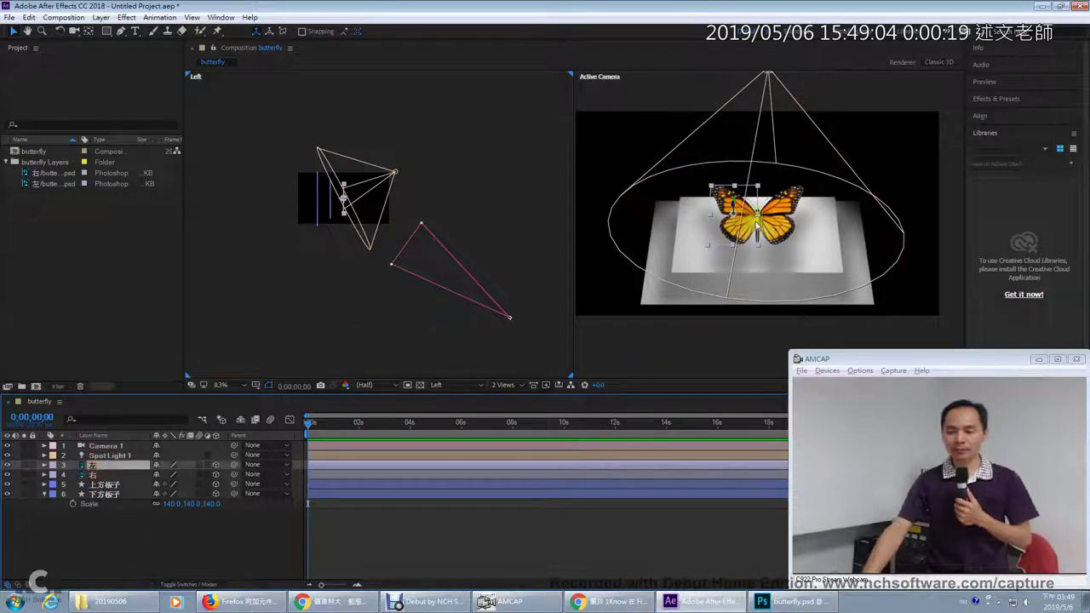
{"action": "left_click", "coordinate": [416, 184]}
{"action": "left_click", "coordinate": [439, 385]}
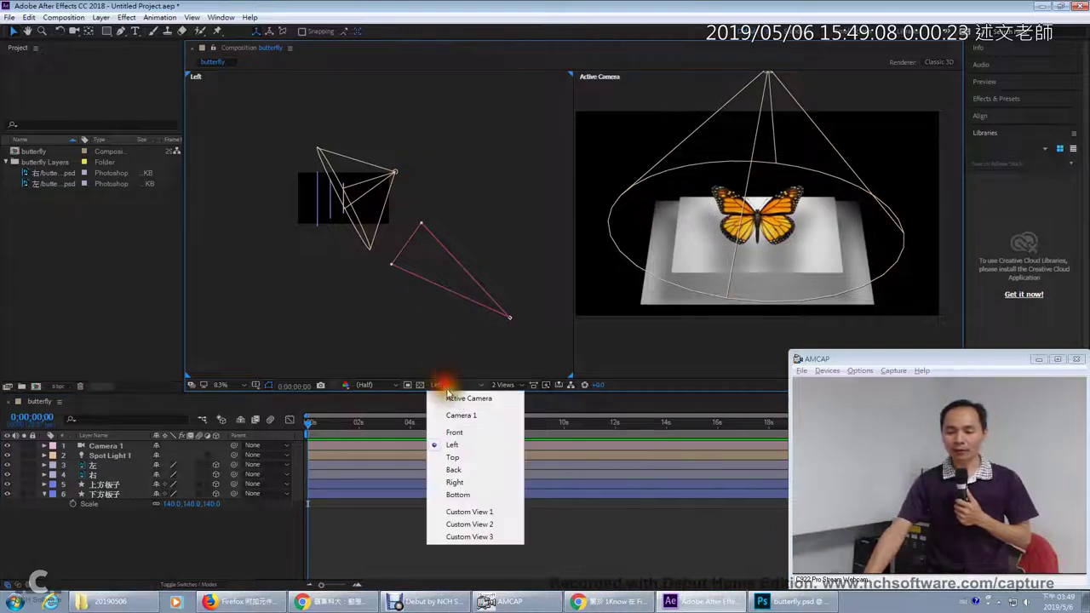
{"action": "left_click", "coordinate": [453, 458]}
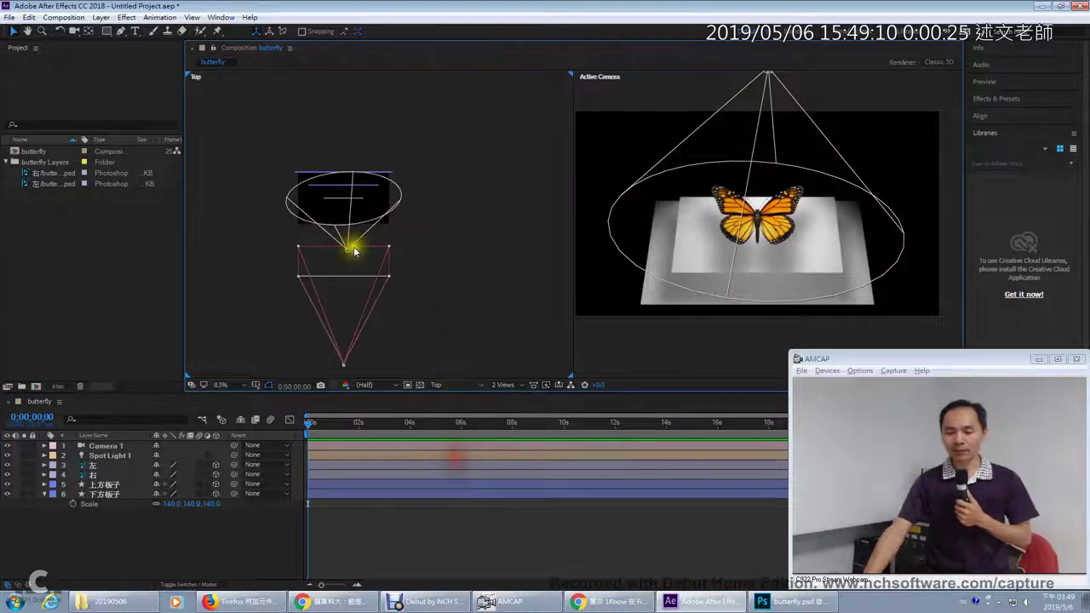
- Move the anchor point of the 左 wing layer onto the butterfly's body with the Pan Behind tool
{"action": "left_click", "coordinate": [731, 223]}
{"action": "key", "text": "slash"}
{"action": "scroll", "coordinate": [735, 217], "scroll_direction": "up", "scroll_amount": 2}
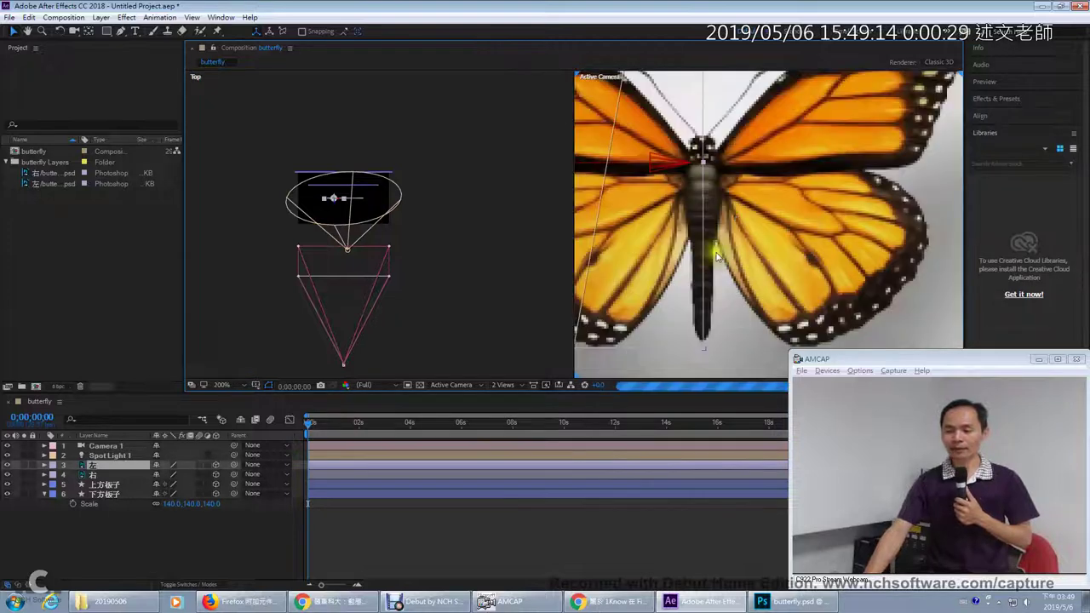
{"action": "scroll", "coordinate": [718, 255], "scroll_direction": "down", "scroll_amount": 2}
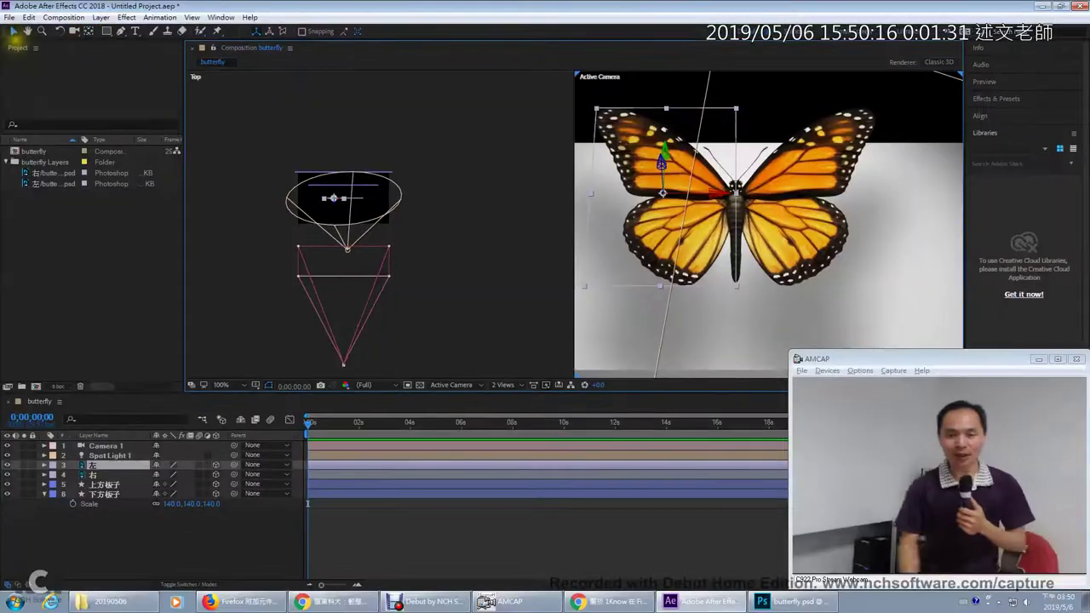
{"action": "left_click", "coordinate": [86, 37]}
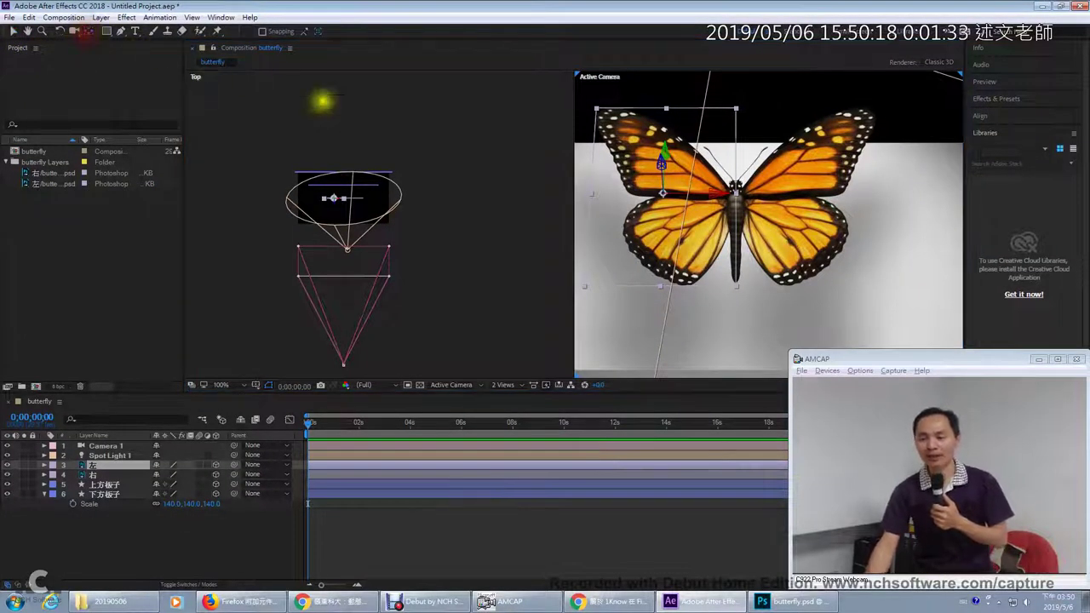
{"action": "left_click_drag", "start_coordinate": [662, 193], "coordinate": [737, 194]}
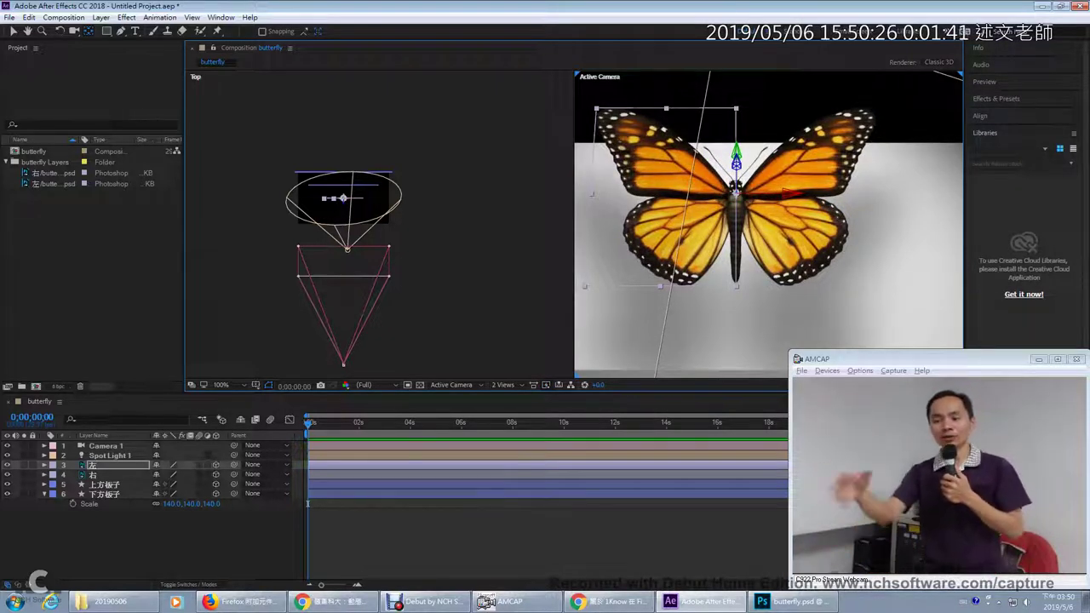
- Move the 右 wing layer's anchor point onto the butterfly's body and return to the Selection tool
{"action": "left_click", "coordinate": [860, 154]}
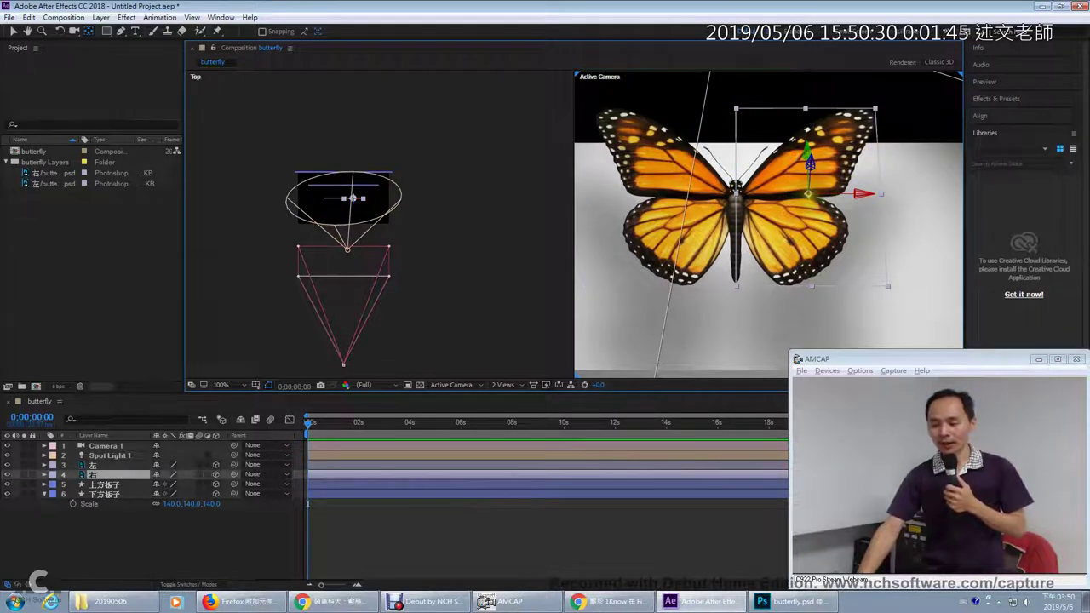
{"action": "left_click_drag", "start_coordinate": [807, 194], "coordinate": [735, 196]}
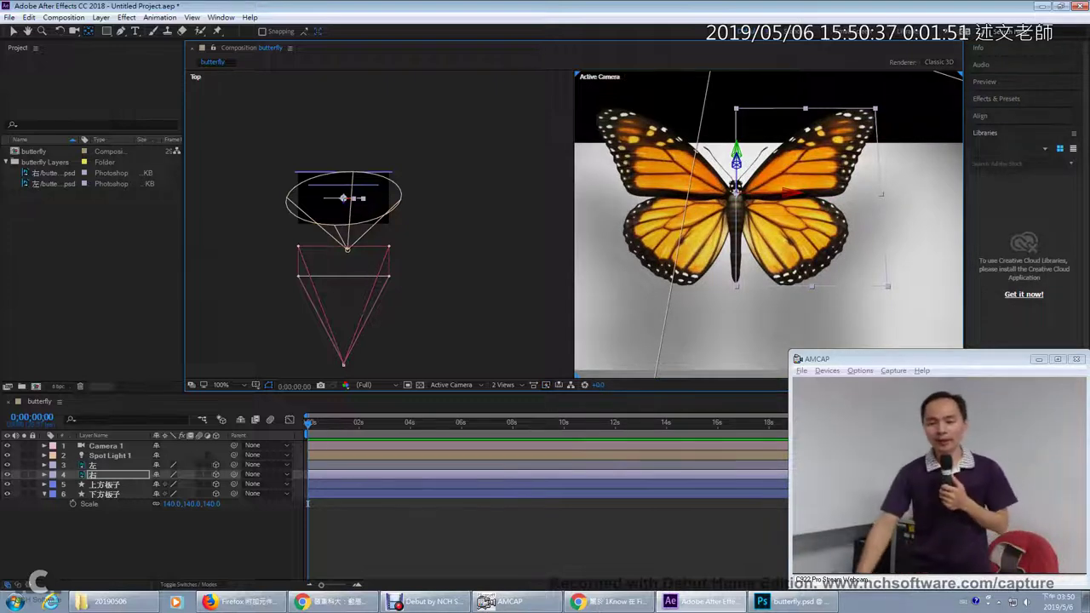
{"action": "left_click", "coordinate": [17, 36]}
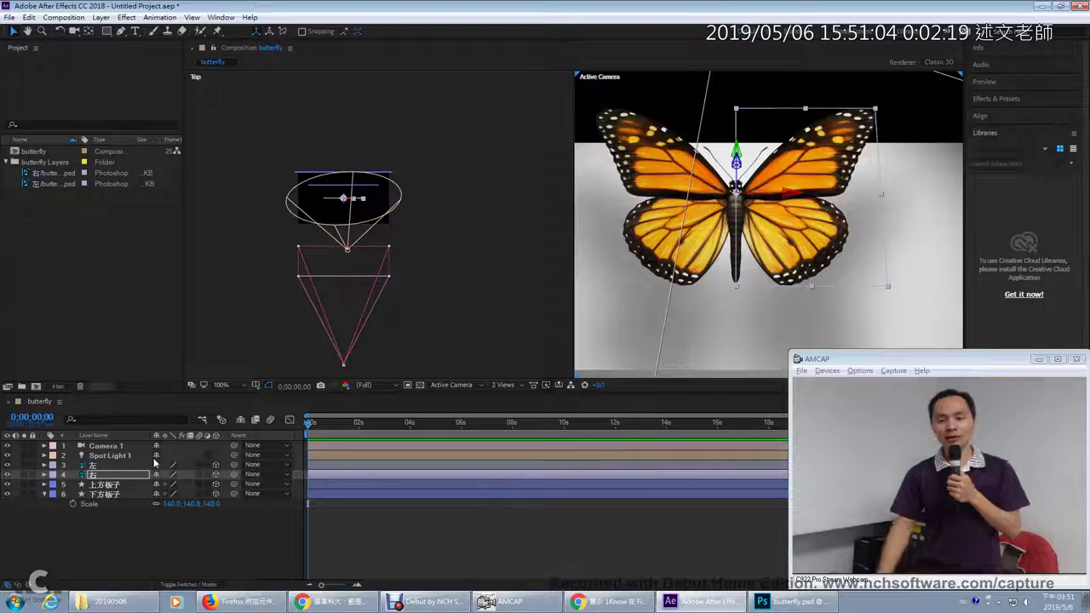
- Select the 左 layer and expand its Transform properties, keeping Material Options collapsed
{"action": "left_click", "coordinate": [94, 469]}
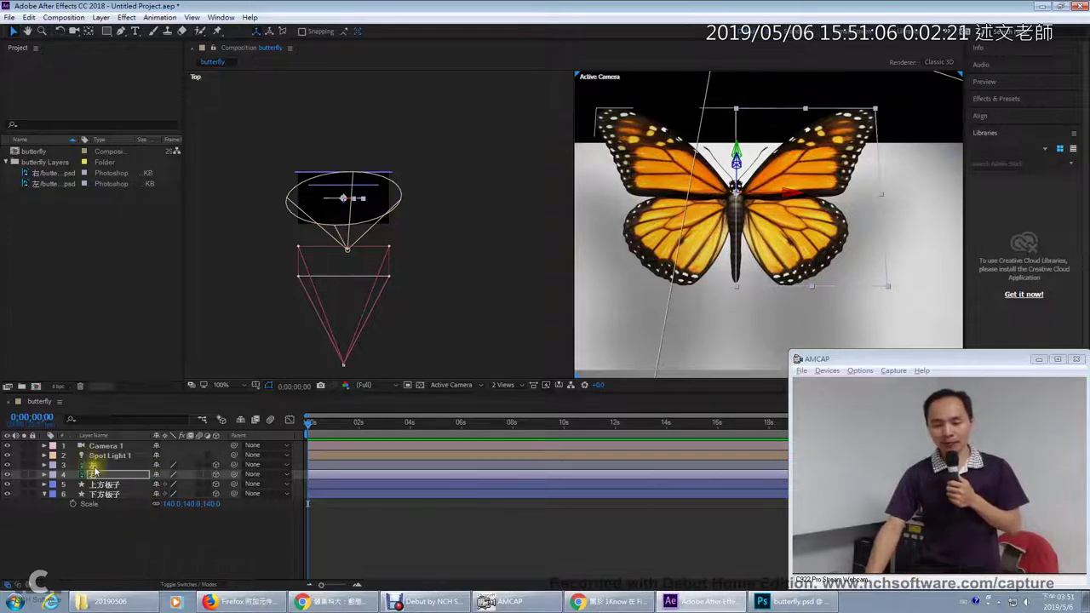
{"action": "left_click", "coordinate": [94, 465]}
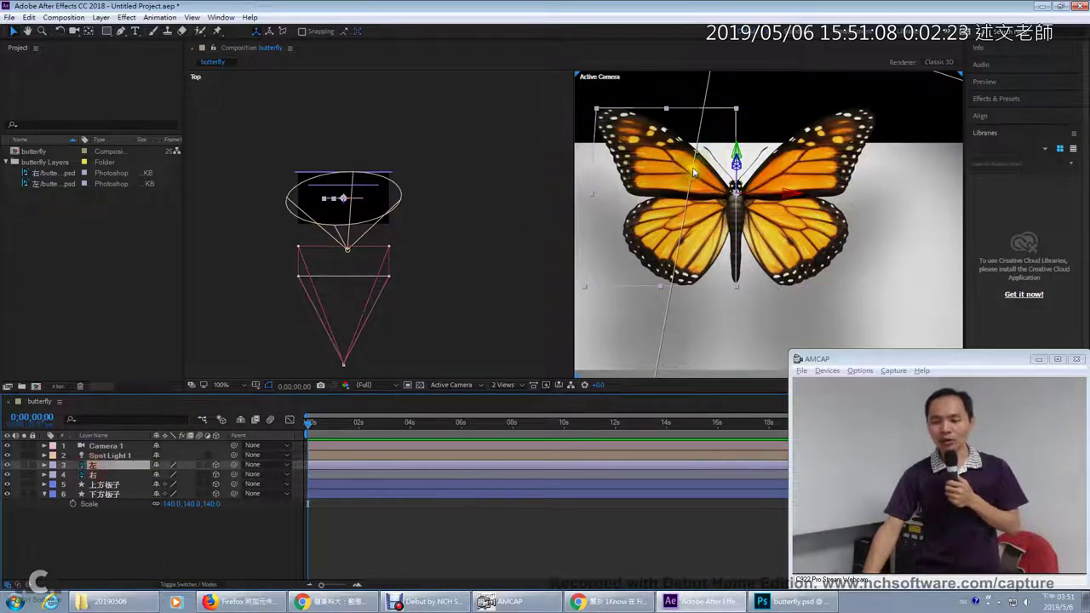
{"action": "left_click", "coordinate": [41, 466]}
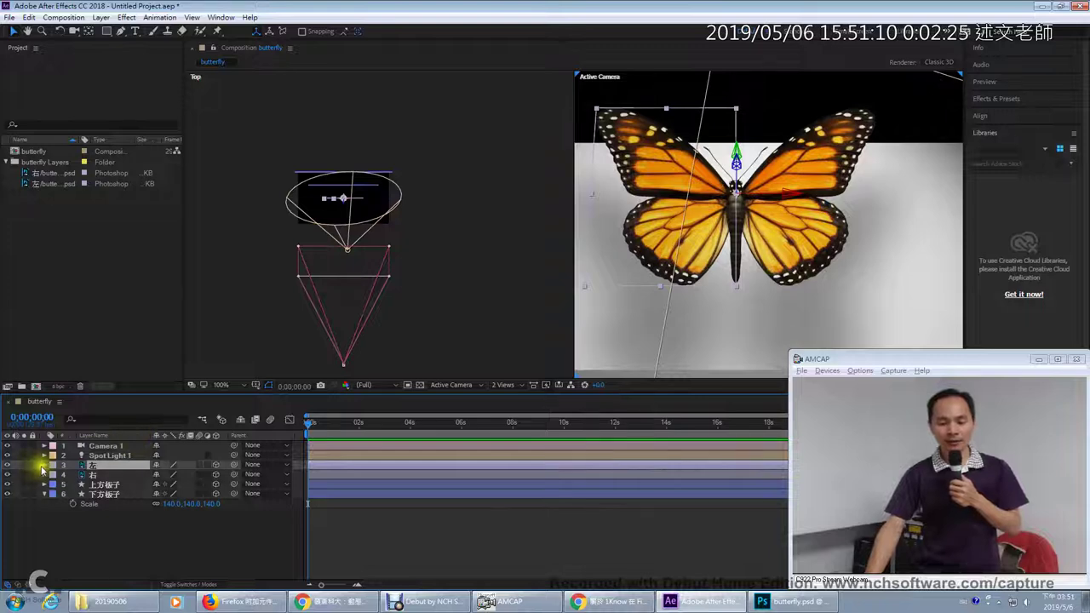
{"action": "left_click", "coordinate": [43, 466]}
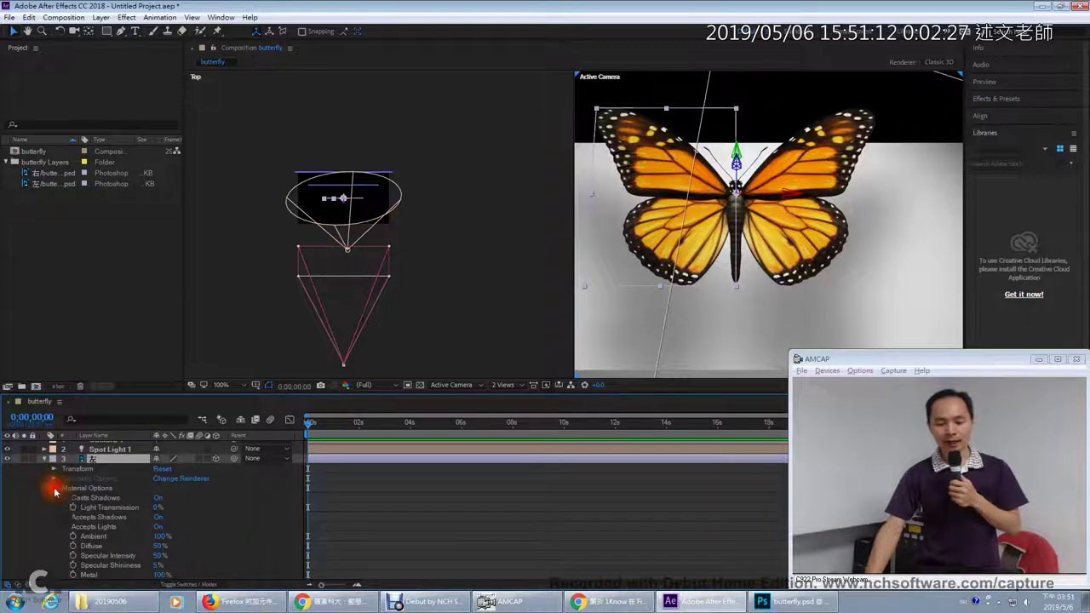
{"action": "left_click", "coordinate": [54, 488]}
{"action": "left_click", "coordinate": [52, 477]}
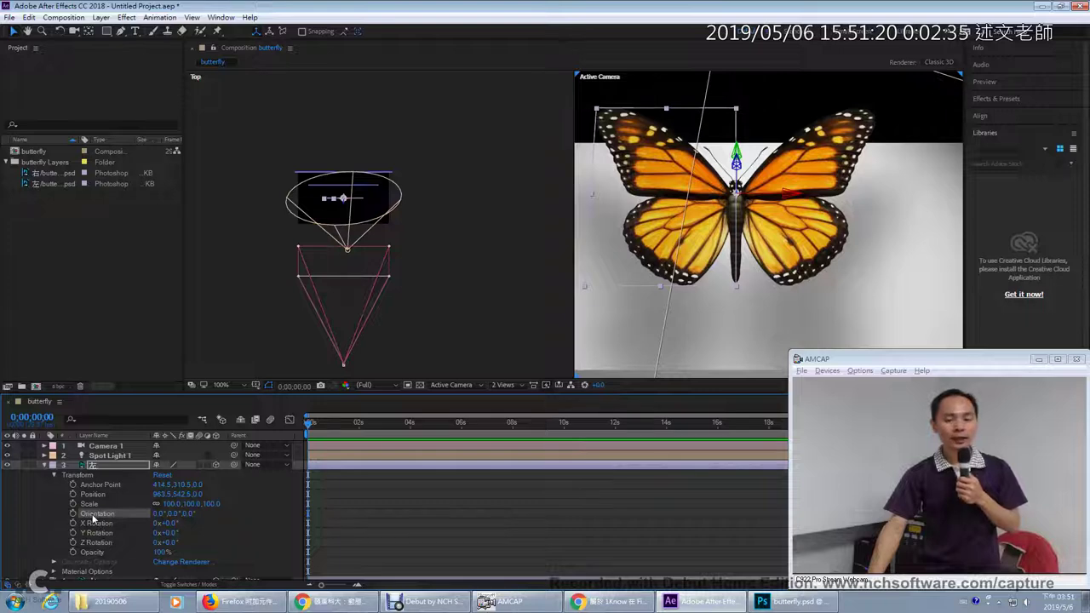
- Try setting the 左 layer's X orientation to 2° and undo the change
{"action": "left_click", "coordinate": [99, 542]}
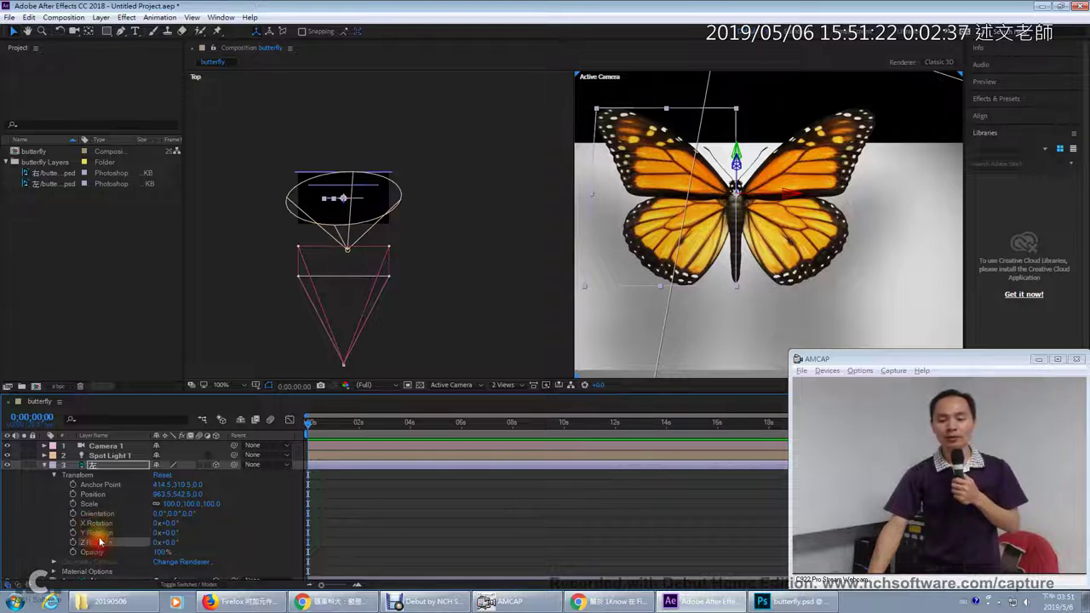
{"action": "left_click", "coordinate": [99, 532]}
{"action": "left_click", "coordinate": [102, 523]}
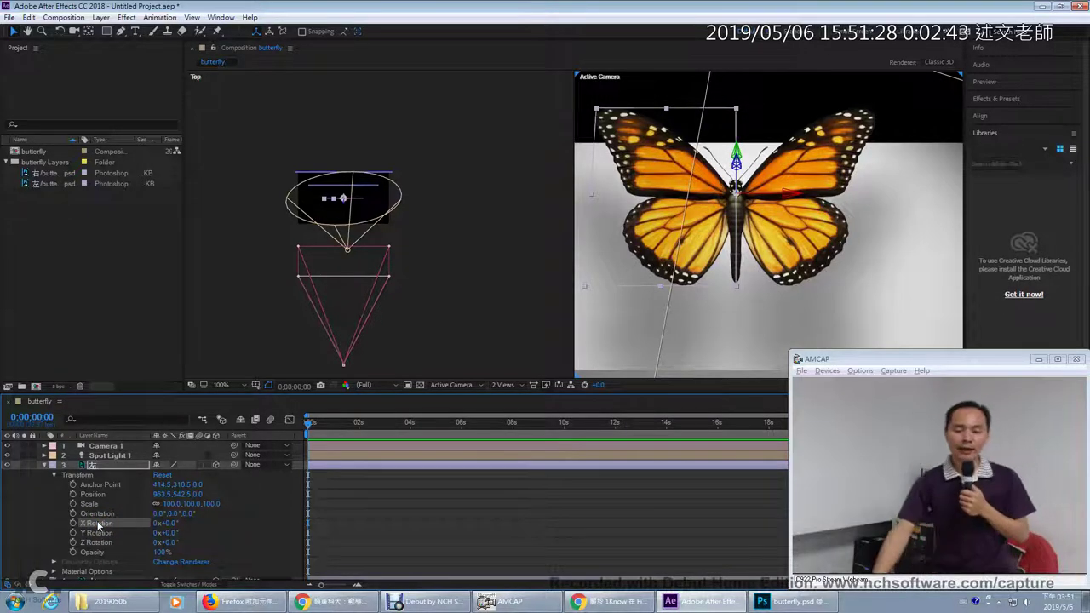
{"action": "left_click", "coordinate": [120, 525]}
{"action": "left_click", "coordinate": [166, 523]}
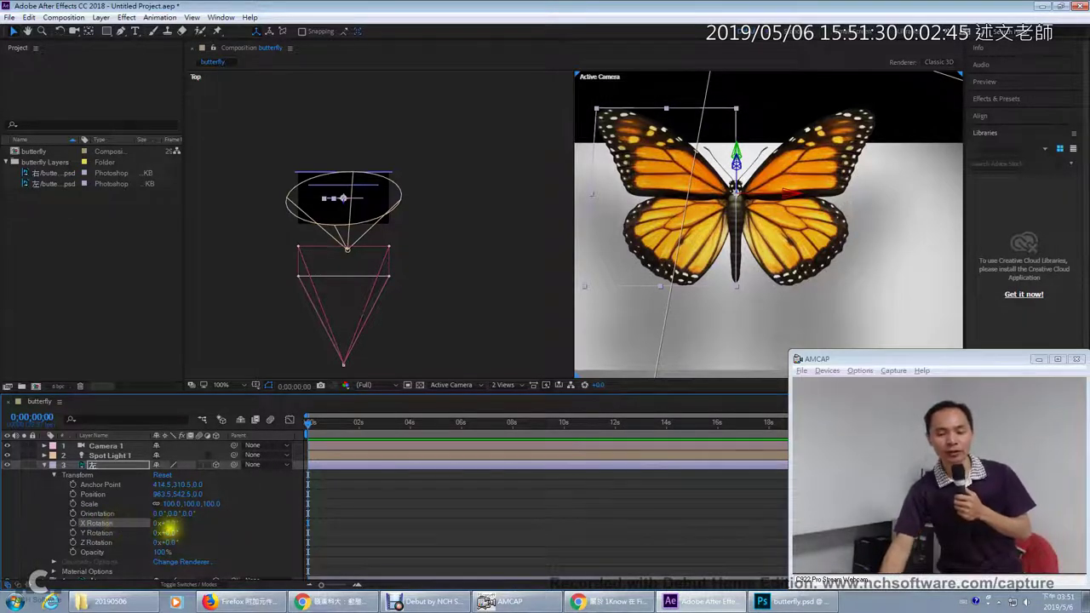
{"action": "mouse_move", "coordinate": [165, 519]}
{"action": "left_mouse_down"}
{"action": "mouse_move", "coordinate": [156, 514]}
{"action": "mouse_move", "coordinate": [175, 516]}
{"action": "mouse_move", "coordinate": [139, 517]}
{"action": "mouse_move", "coordinate": [158, 513]}
{"action": "left_mouse_up"}
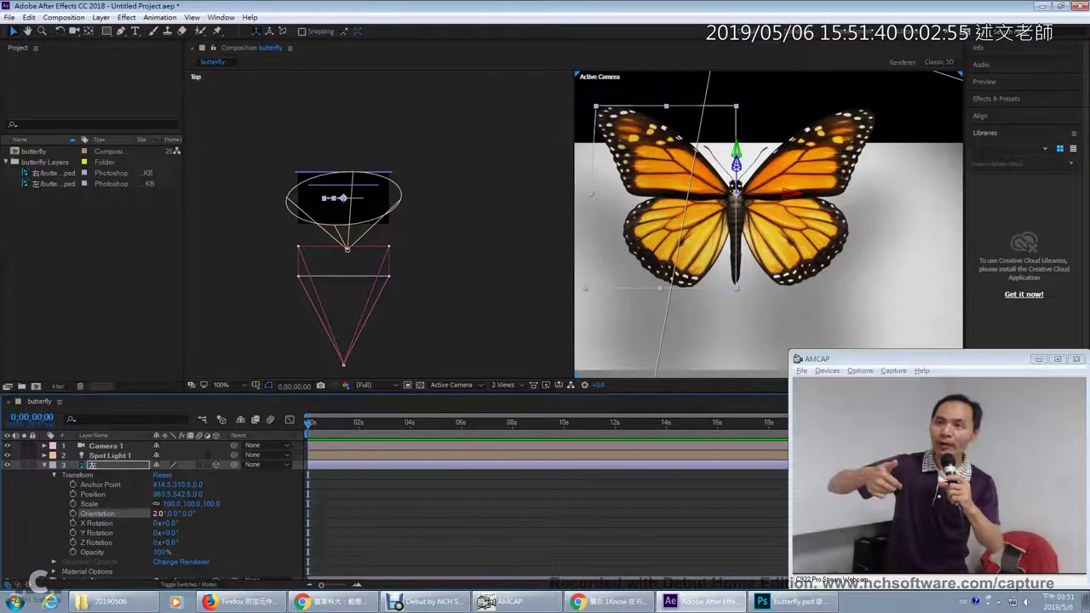
{"action": "left_click", "coordinate": [31, 18]}
{"action": "left_click", "coordinate": [43, 30]}
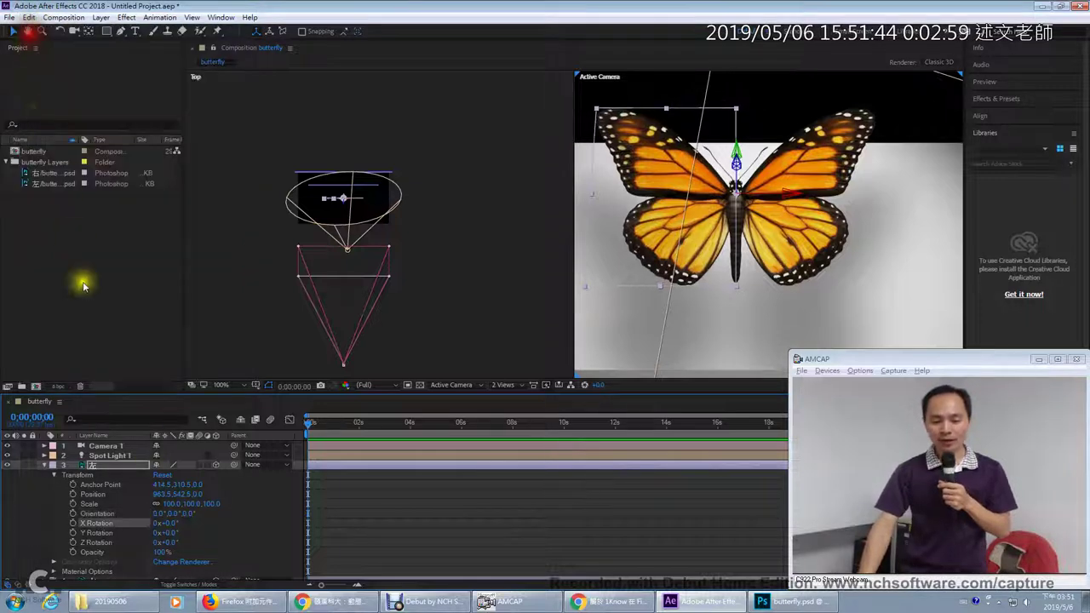
- Try a Y Rotation of about -71° on the 左 wing layer and undo it
{"action": "left_click", "coordinate": [163, 522]}
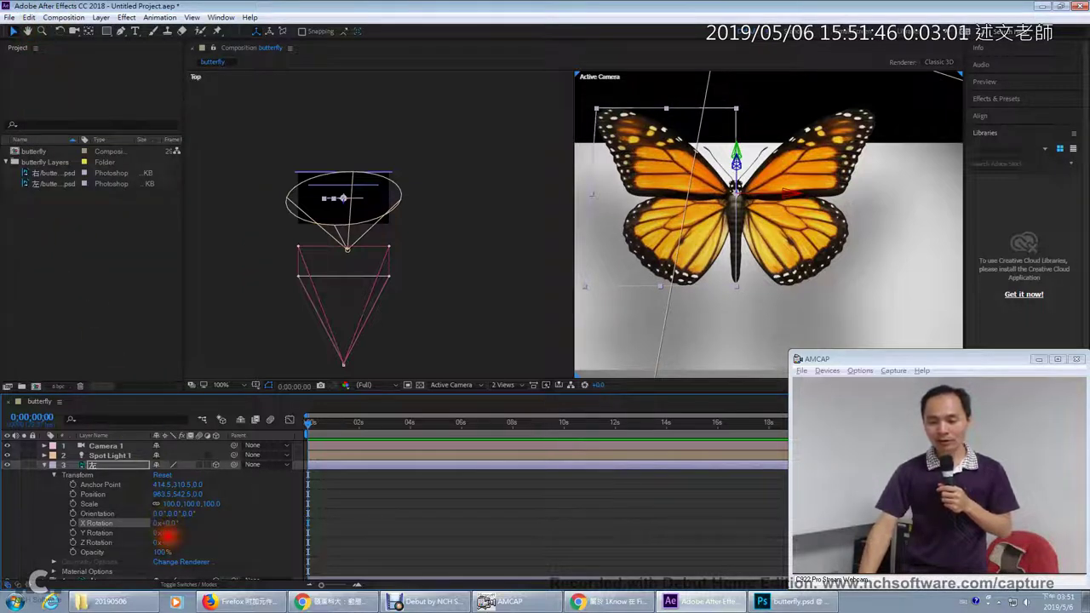
{"action": "left_click_drag", "start_coordinate": [168, 534], "coordinate": [104, 541]}
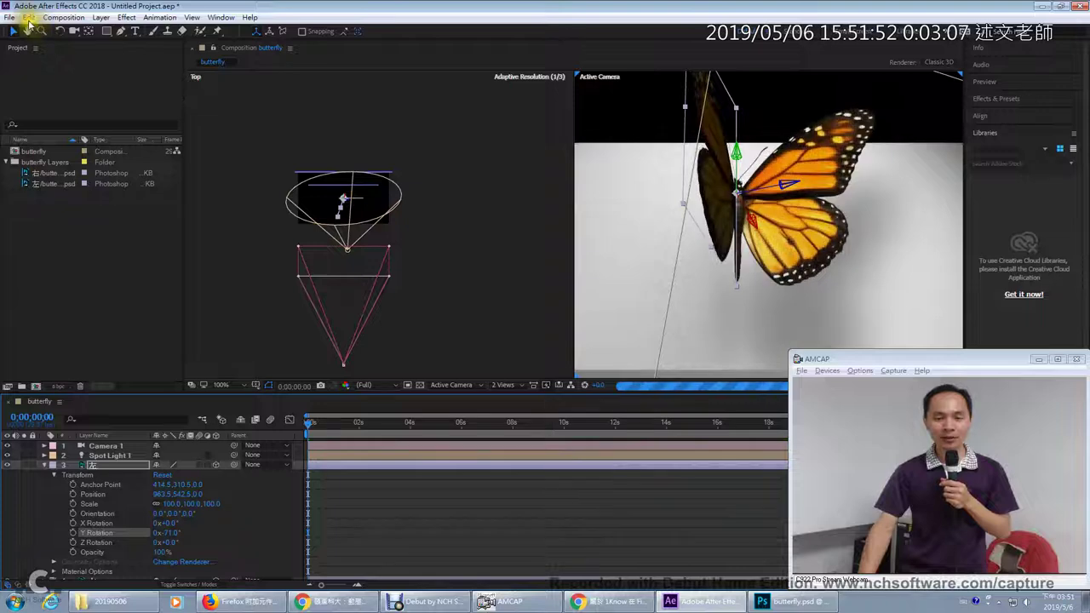
{"action": "left_click", "coordinate": [30, 17]}
{"action": "left_click", "coordinate": [51, 26]}
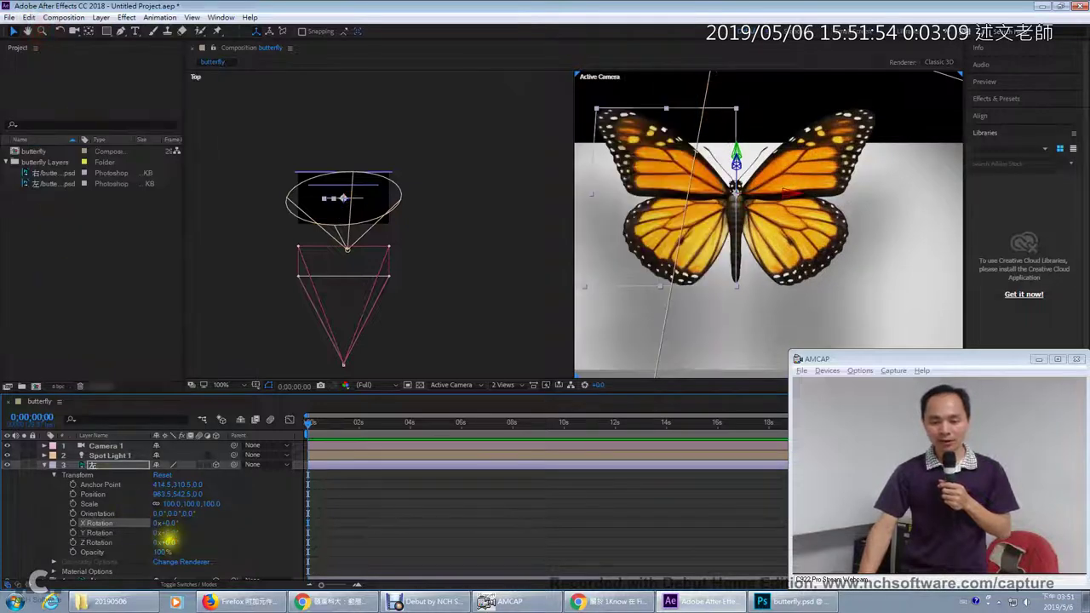
- Try a Z Rotation of about -35° on the 左 wing layer and undo it
{"action": "mouse_move", "coordinate": [166, 539]}
{"action": "left_mouse_down"}
{"action": "mouse_move", "coordinate": [199, 531]}
{"action": "mouse_move", "coordinate": [163, 542]}
{"action": "mouse_move", "coordinate": [189, 530]}
{"action": "mouse_move", "coordinate": [139, 535]}
{"action": "mouse_move", "coordinate": [155, 542]}
{"action": "left_mouse_up"}
{"action": "left_click", "coordinate": [29, 18]}
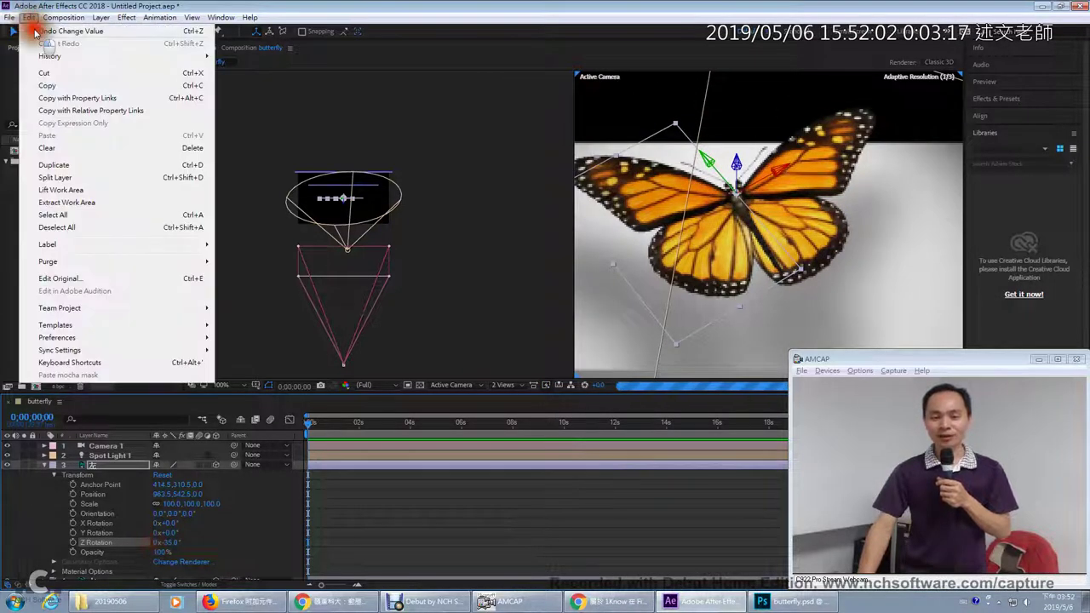
{"action": "left_click", "coordinate": [38, 29]}
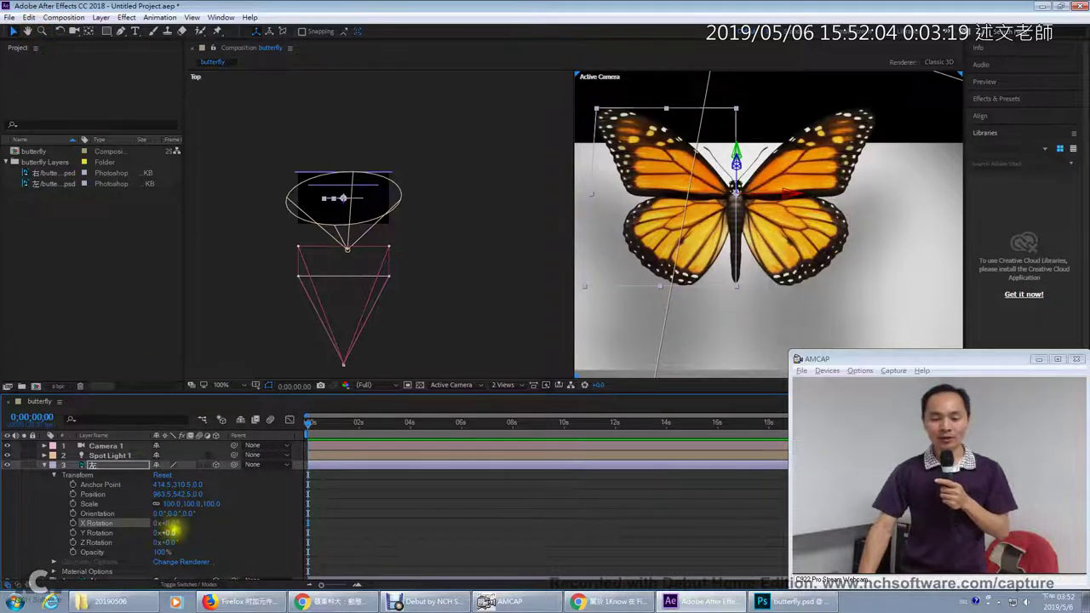
- Keyframe the 左 layer's Y Rotation with 18° at the start and -47° at 0;00;01;15
{"action": "left_click", "coordinate": [74, 532]}
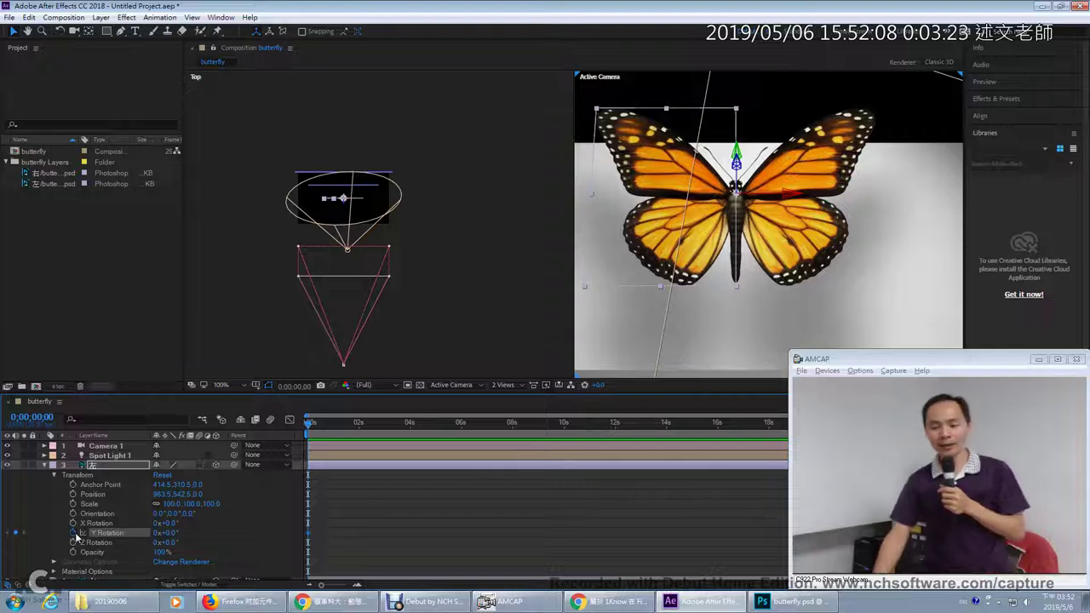
{"action": "left_click_drag", "start_coordinate": [167, 533], "coordinate": [176, 532]}
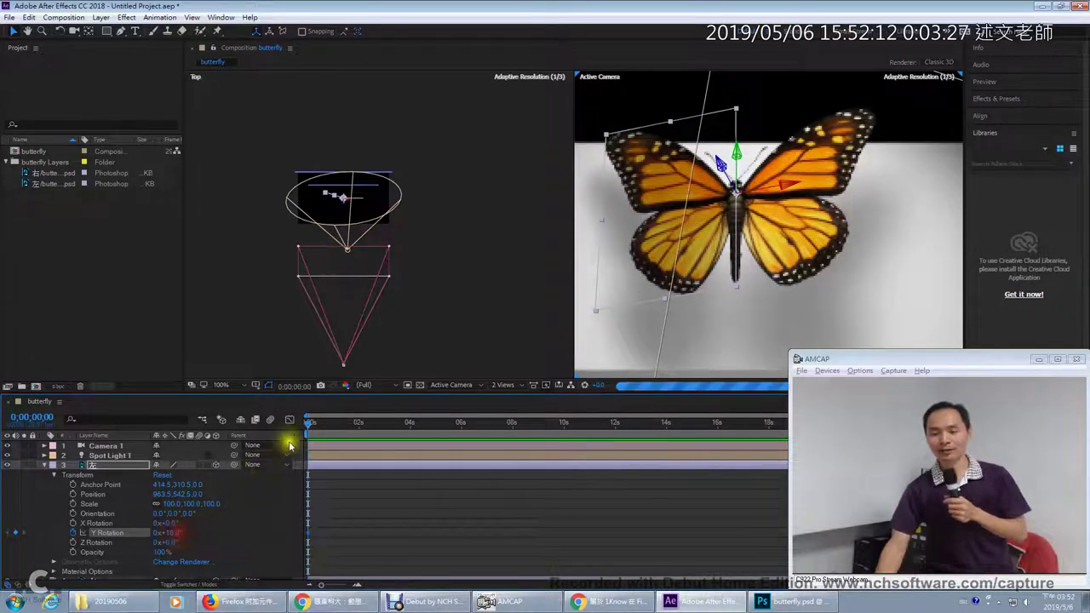
{"action": "left_click_drag", "start_coordinate": [307, 428], "coordinate": [346, 434]}
{"action": "mouse_move", "coordinate": [171, 532]}
{"action": "left_mouse_down"}
{"action": "mouse_move", "coordinate": [195, 524]}
{"action": "mouse_move", "coordinate": [146, 536]}
{"action": "left_mouse_up"}
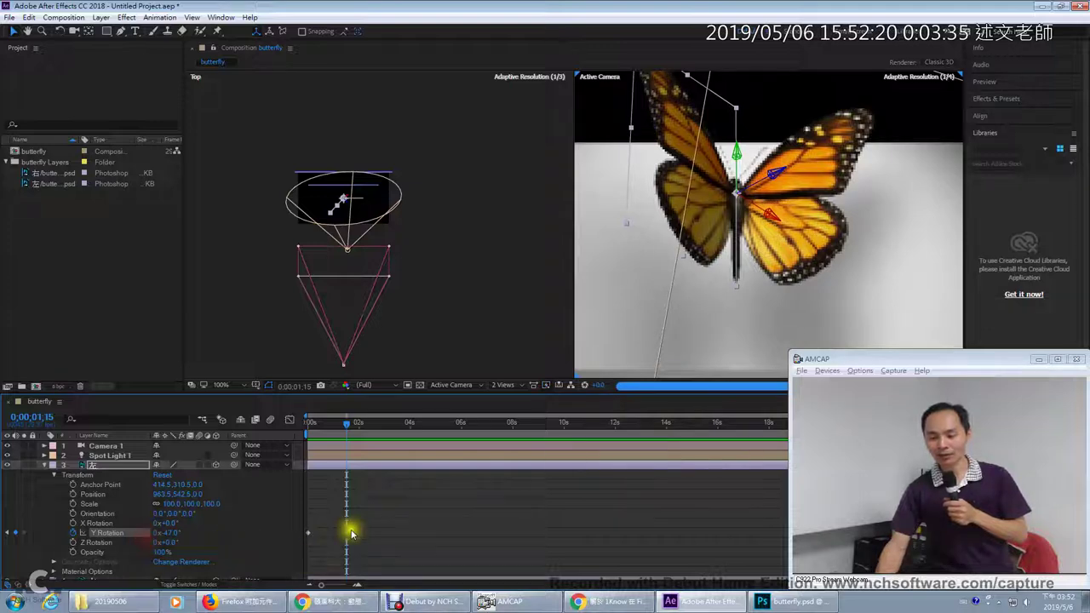
- Copy the two Y Rotation keyframes of the 左 layer and paste them repeatedly along the timeline through 0;00;22;12
{"action": "left_click_drag", "start_coordinate": [348, 536], "coordinate": [305, 546]}
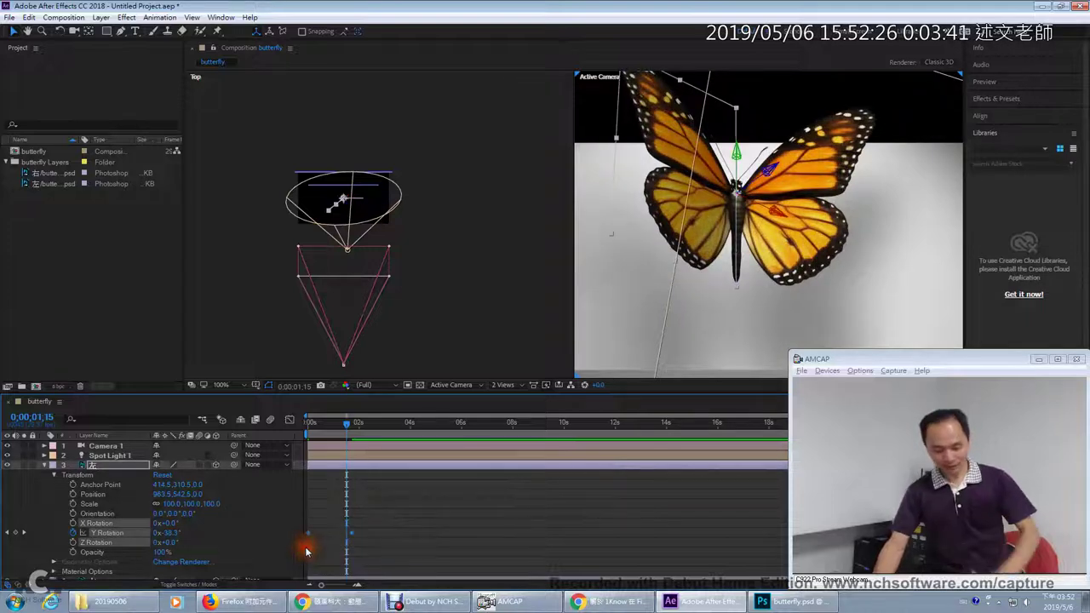
{"action": "left_click_drag", "start_coordinate": [348, 429], "coordinate": [698, 434]}
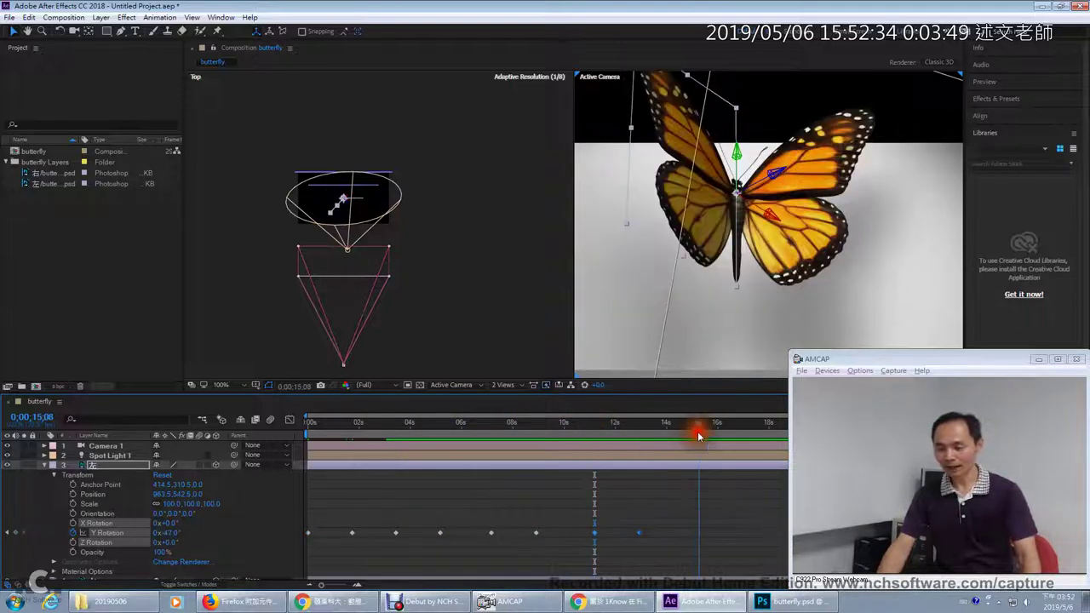
{"action": "left_click", "coordinate": [1038, 358]}
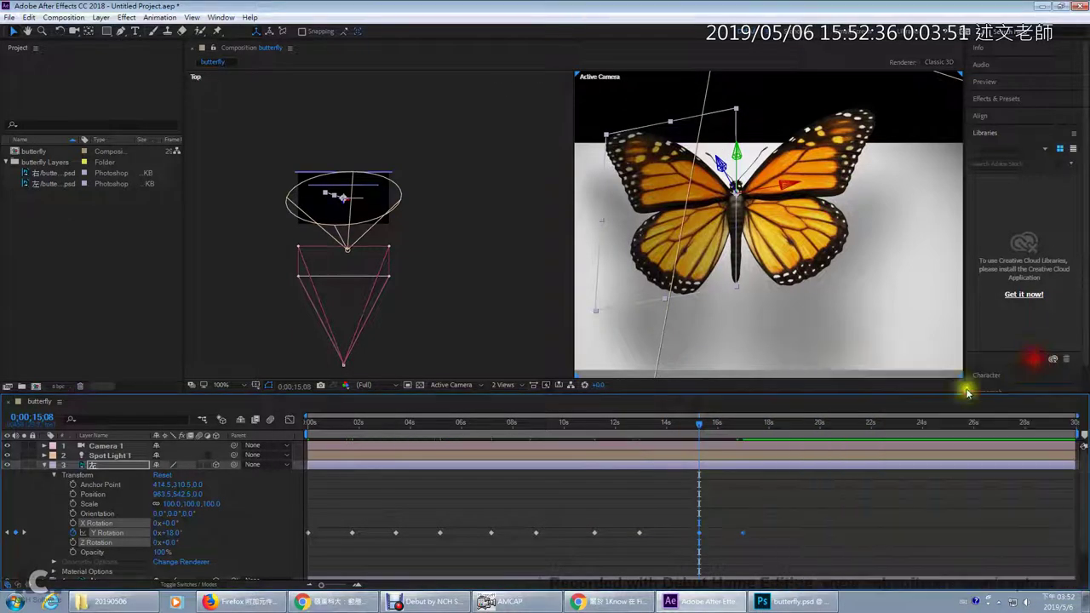
{"action": "left_click_drag", "start_coordinate": [698, 441], "coordinate": [881, 426]}
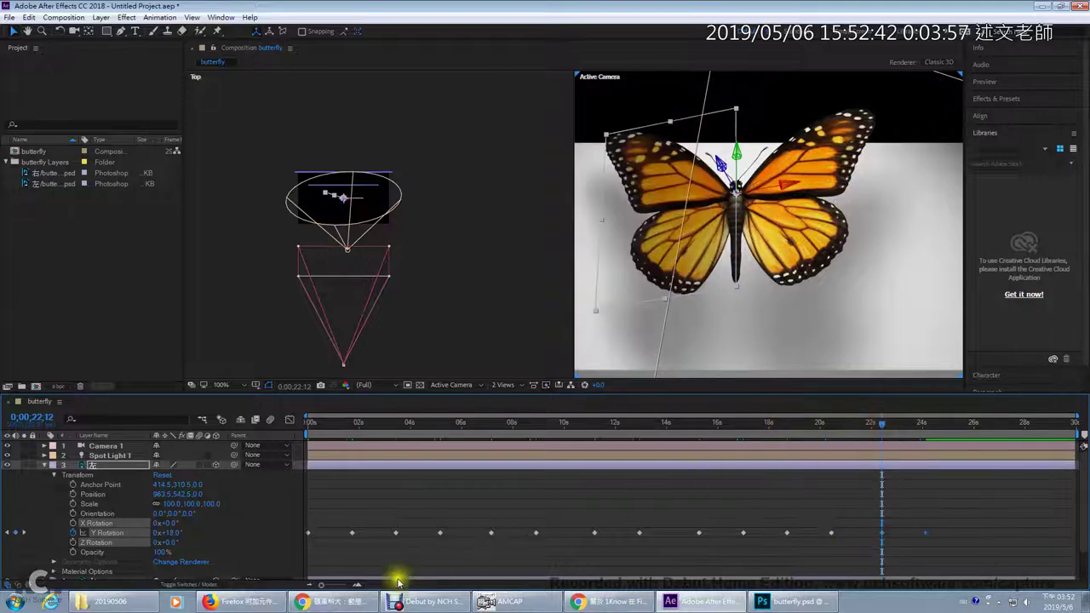
- Switch to Chrome and open the 蝴蝶動畫學習重點 document in Google Docs
{"action": "left_click", "coordinate": [339, 601]}
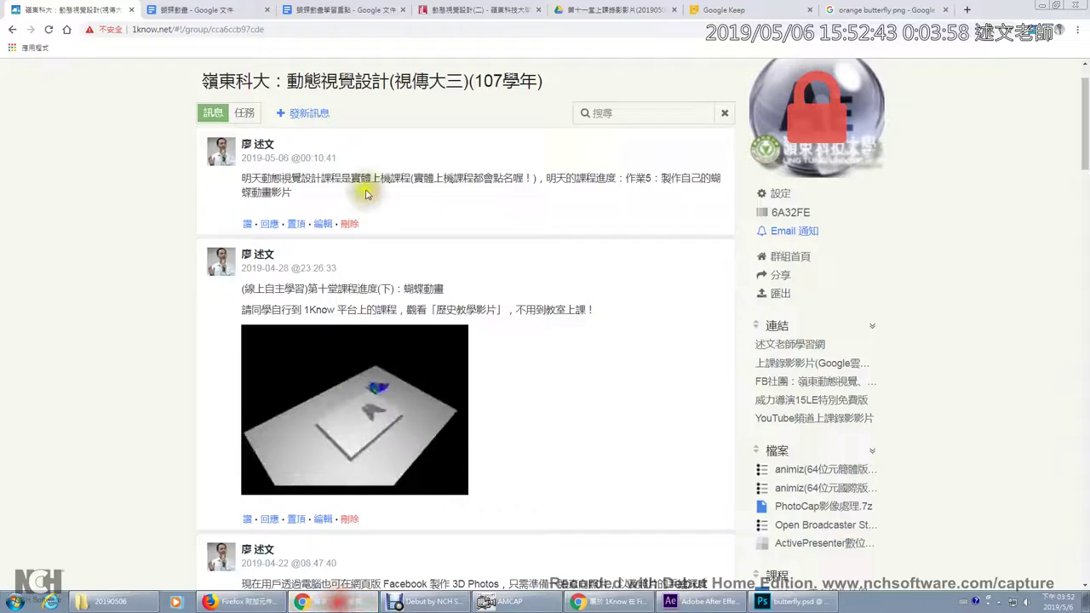
{"action": "left_click", "coordinate": [316, 12]}
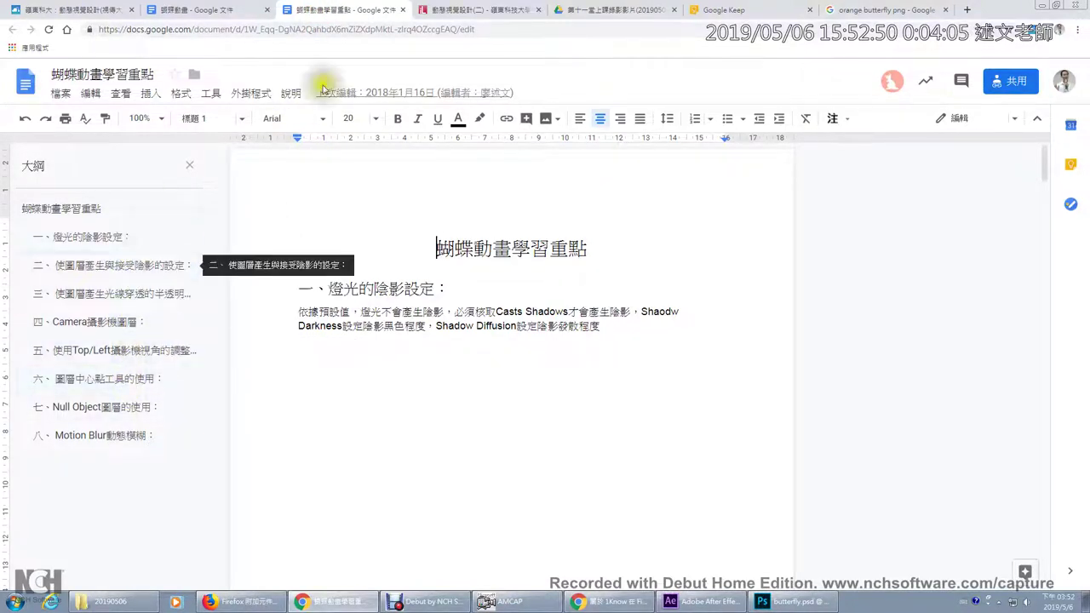
- Open the 蝴蝶動畫 document and read the wing-flap Expression notes under 學習重點
{"action": "left_click", "coordinate": [238, 9]}
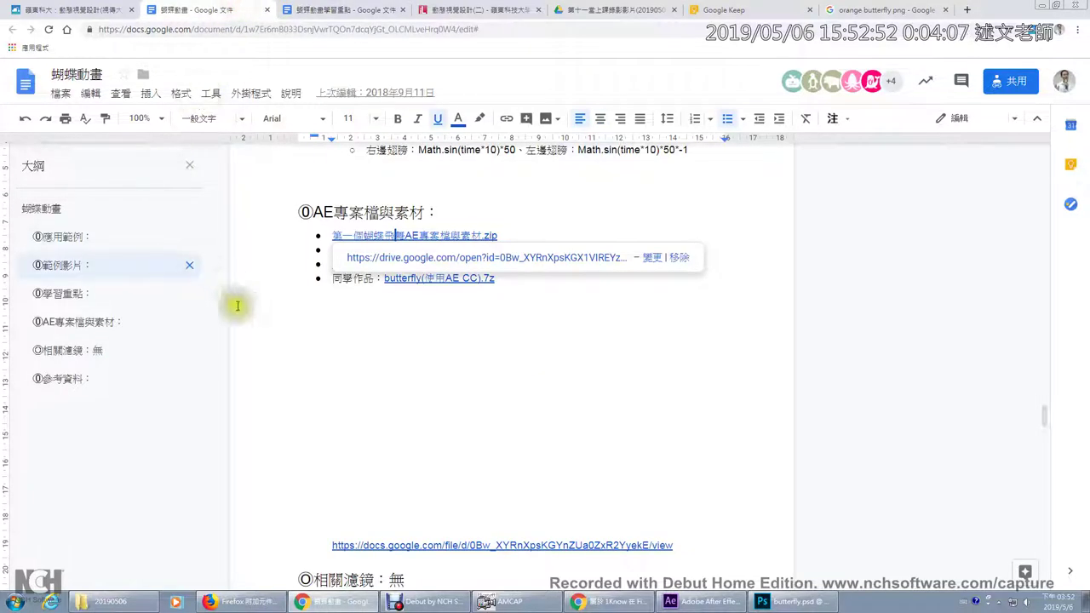
{"action": "left_click", "coordinate": [97, 324]}
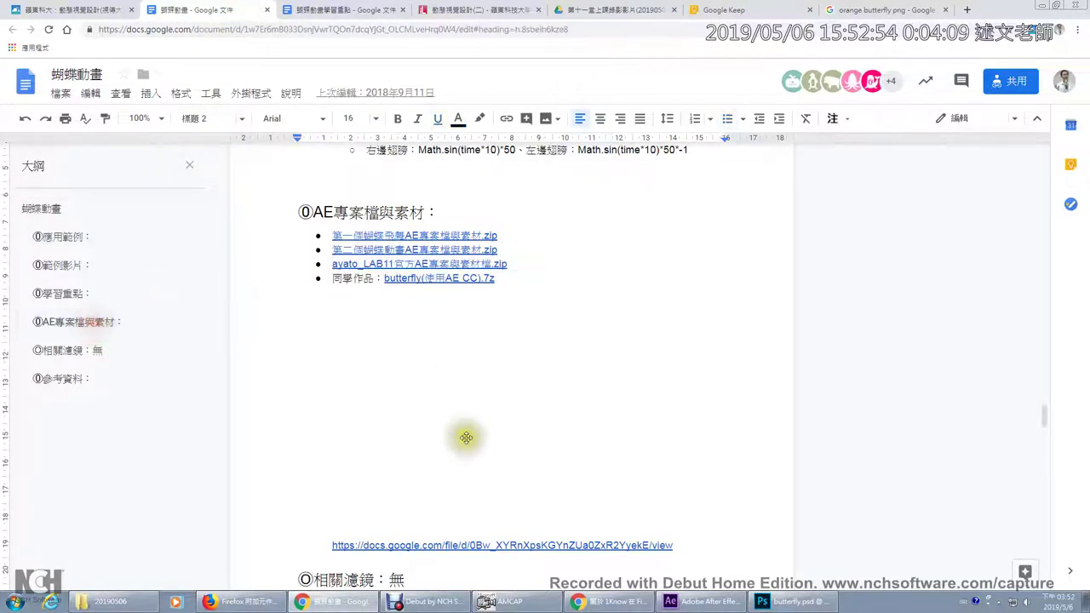
{"action": "scroll", "coordinate": [463, 437], "scroll_direction": "up", "scroll_amount": 3}
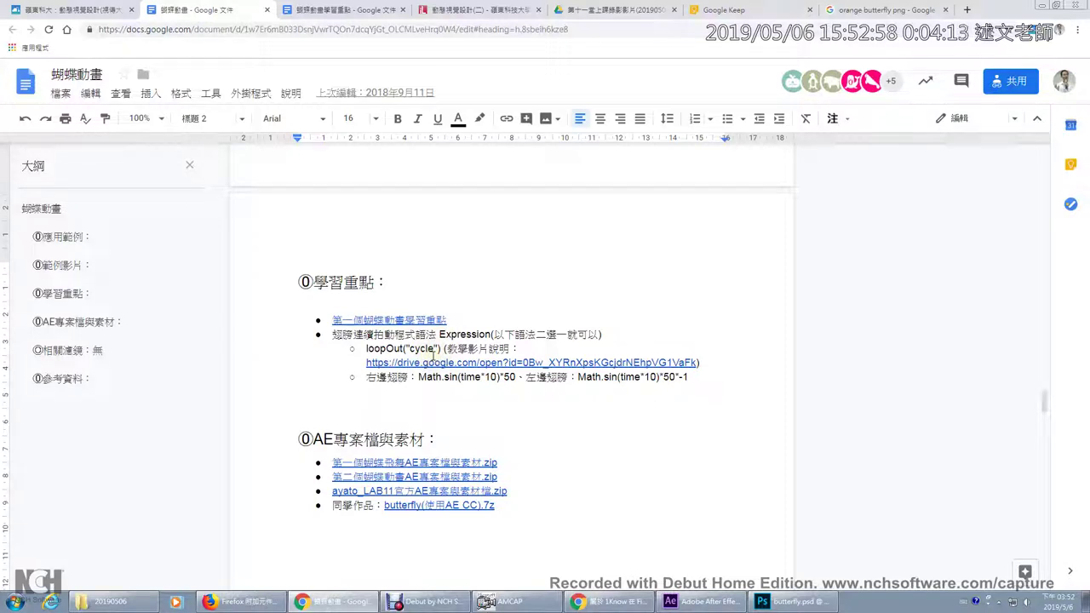
- Switch to After Effects, enlarge the timeline area, and select and copy all Y Rotation keyframes of the 左 layer
{"action": "left_click", "coordinate": [506, 601]}
{"action": "left_click", "coordinate": [702, 601]}
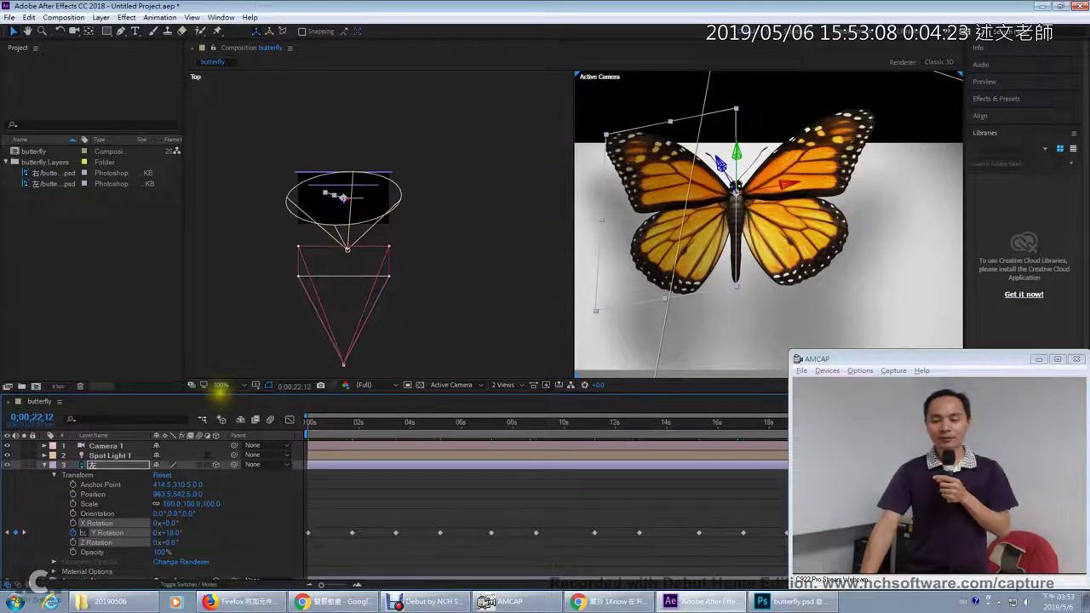
{"action": "left_click_drag", "start_coordinate": [219, 388], "coordinate": [224, 294]}
{"action": "left_click", "coordinate": [308, 420]}
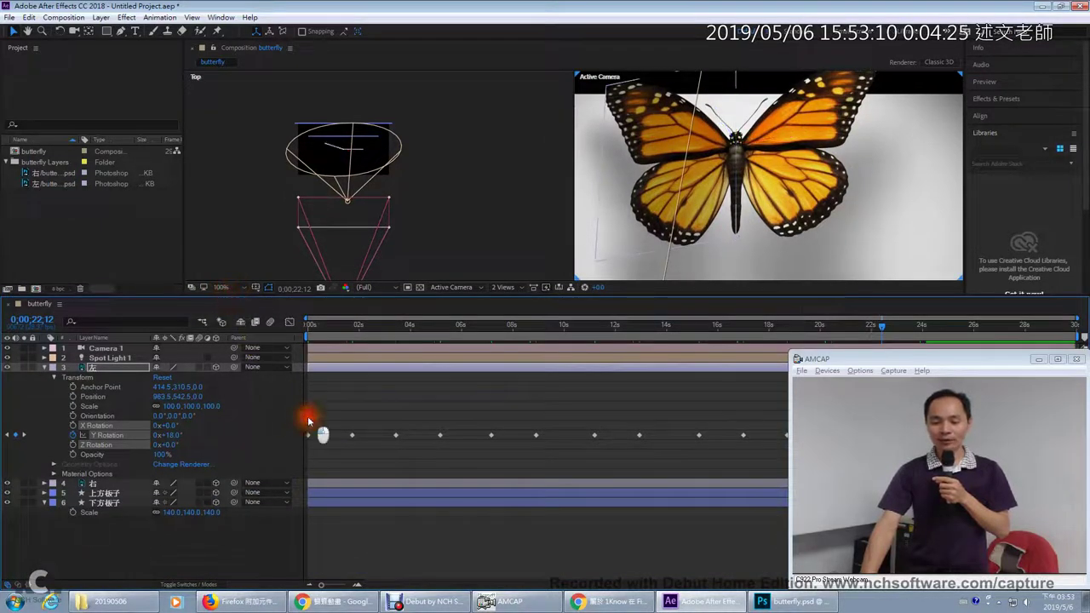
{"action": "left_click_drag", "start_coordinate": [308, 420], "coordinate": [769, 453]}
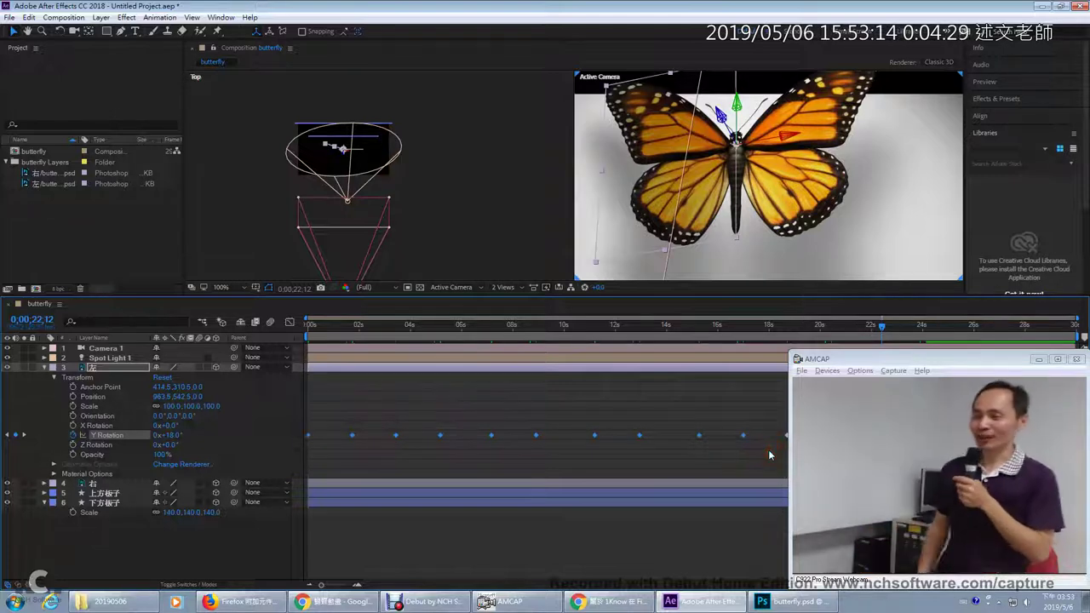
{"action": "left_click", "coordinate": [1040, 362]}
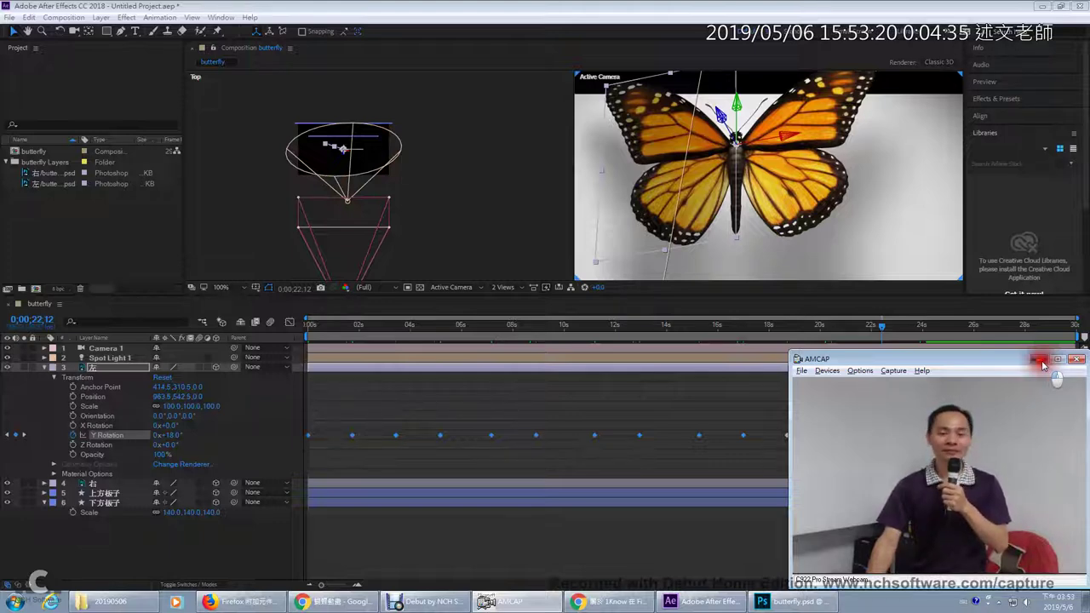
{"action": "left_click", "coordinate": [1040, 363]}
{"action": "mouse_move", "coordinate": [997, 402]}
{"action": "left_mouse_down"}
{"action": "mouse_move", "coordinate": [668, 474]}
{"action": "mouse_move", "coordinate": [348, 445]}
{"action": "mouse_move", "coordinate": [311, 456]}
{"action": "left_mouse_up"}
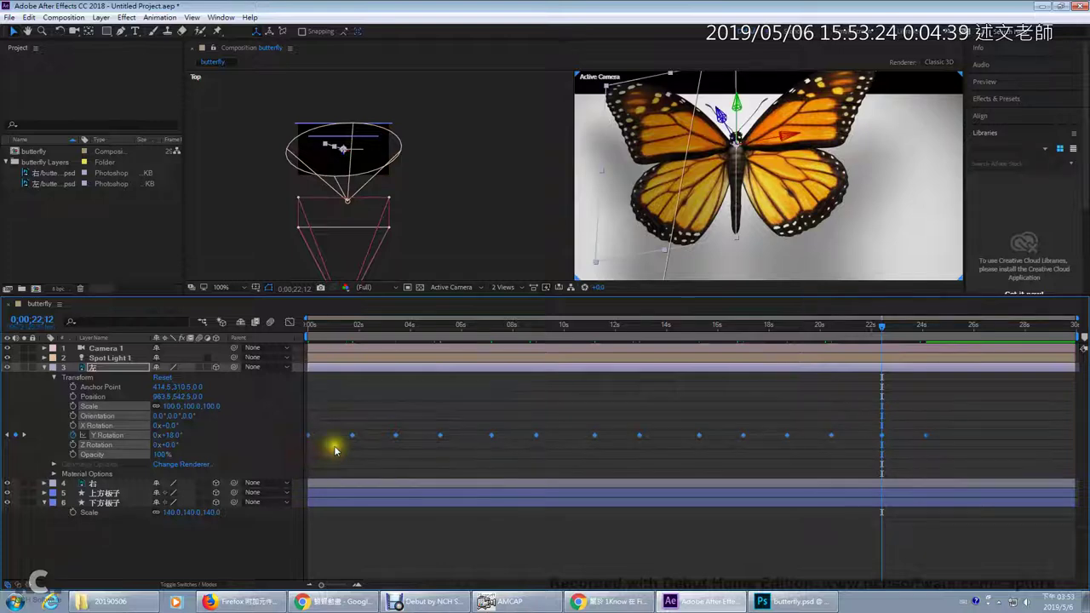
- Paste the copied keyframes onto the 右 layer's Y Rotation at 0;00;00;01 and scrub the timeline to check the flap
{"action": "left_click", "coordinate": [309, 332]}
{"action": "left_click", "coordinate": [95, 487]}
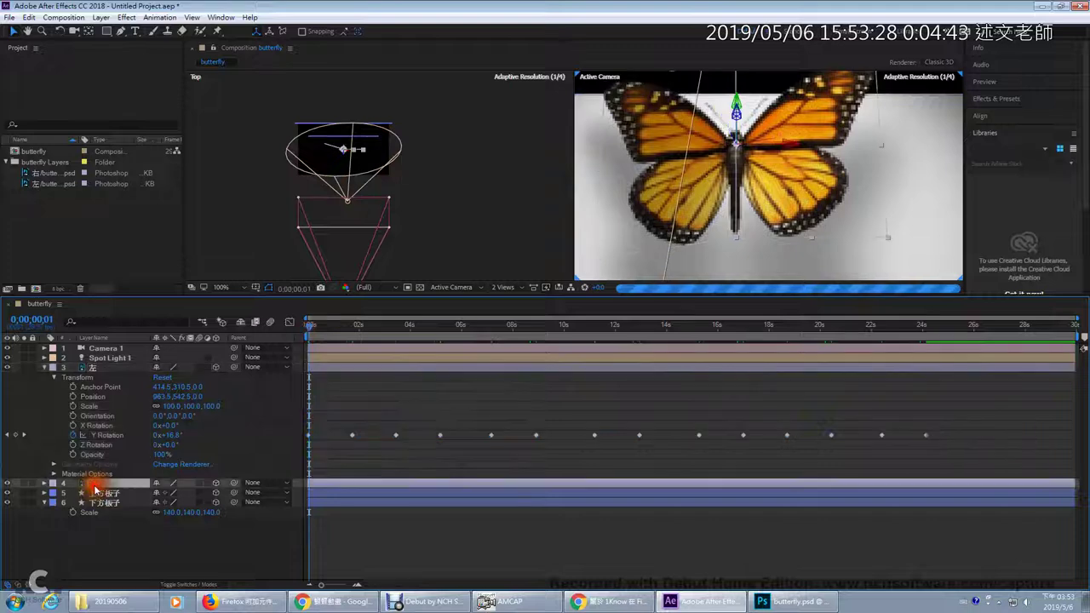
{"action": "left_click", "coordinate": [44, 483]}
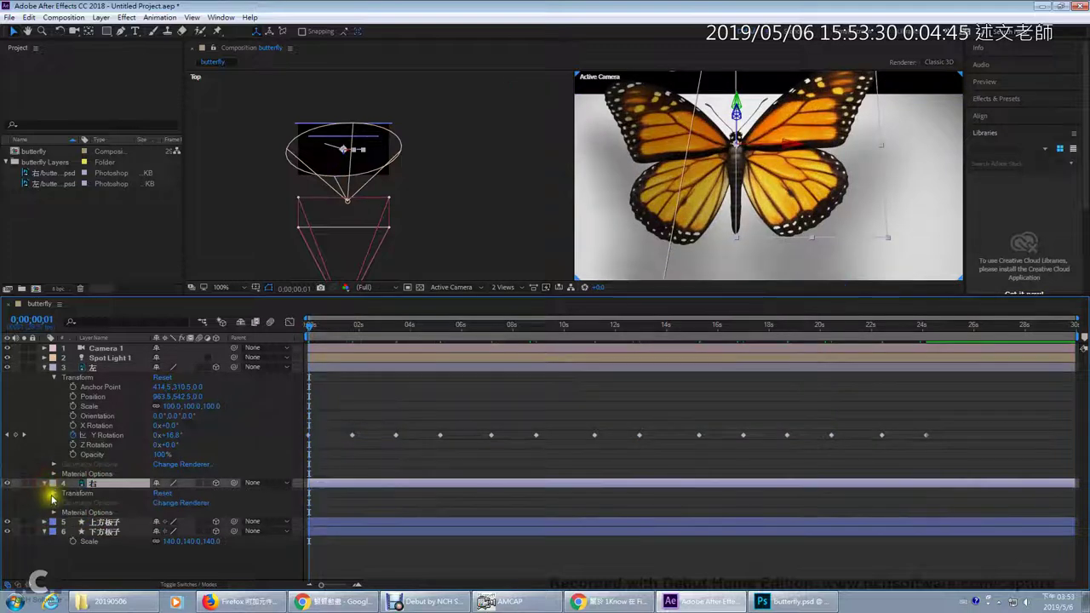
{"action": "left_click", "coordinate": [53, 494]}
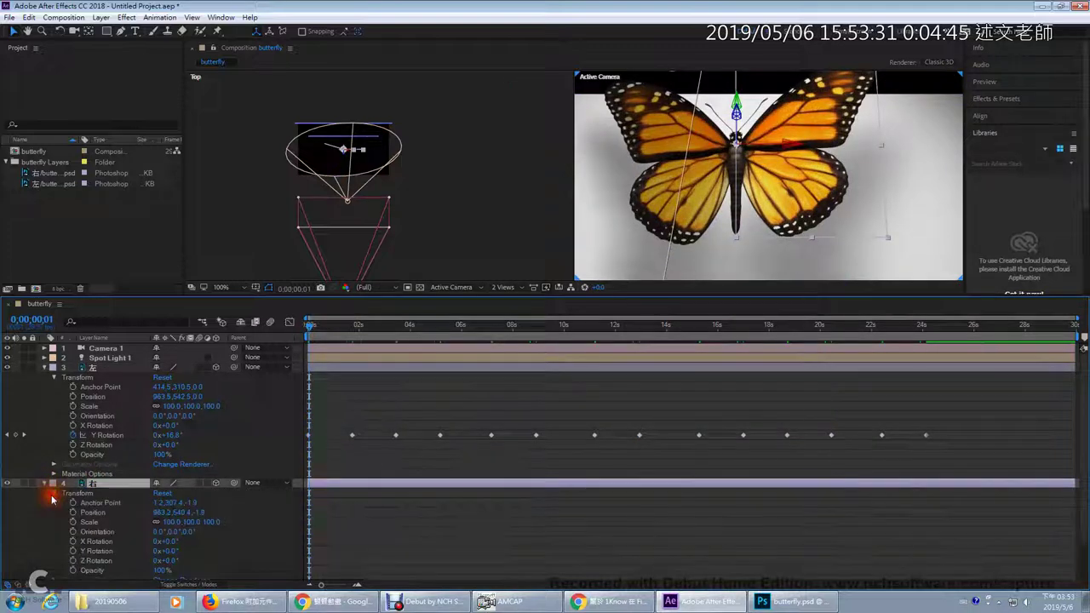
{"action": "left_click", "coordinate": [91, 551]}
{"action": "key", "text": "ctrl+v"}
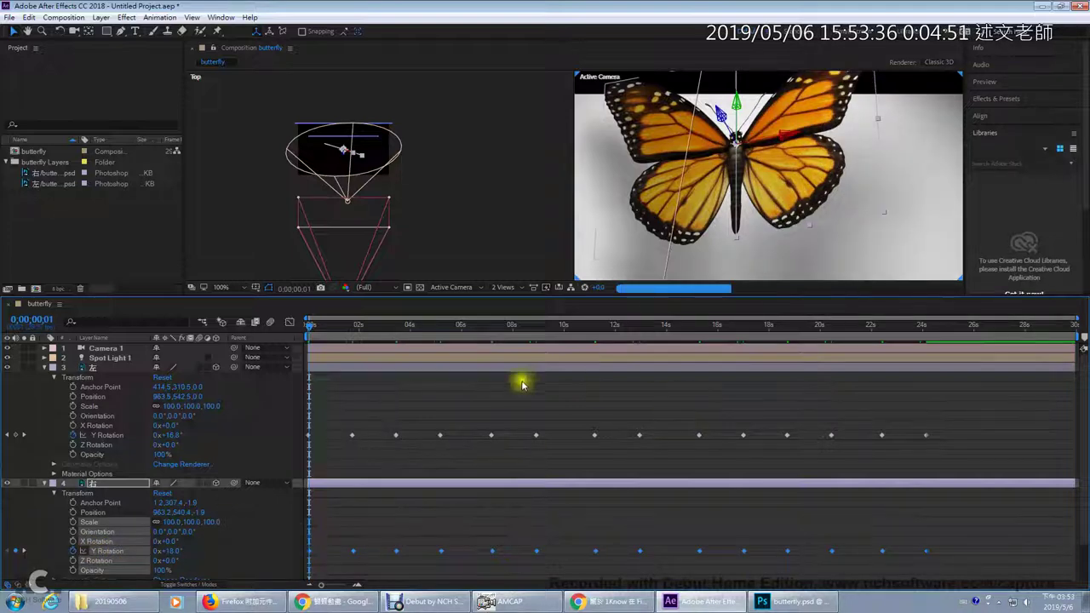
{"action": "left_click_drag", "start_coordinate": [315, 330], "coordinate": [576, 326]}
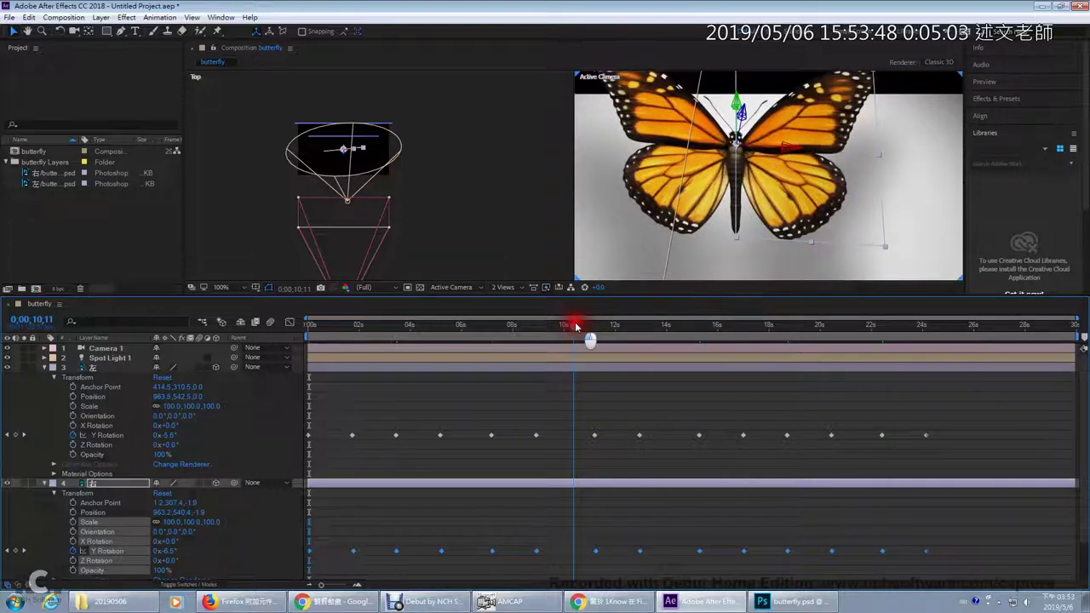
{"action": "left_click_drag", "start_coordinate": [576, 326], "coordinate": [765, 343]}
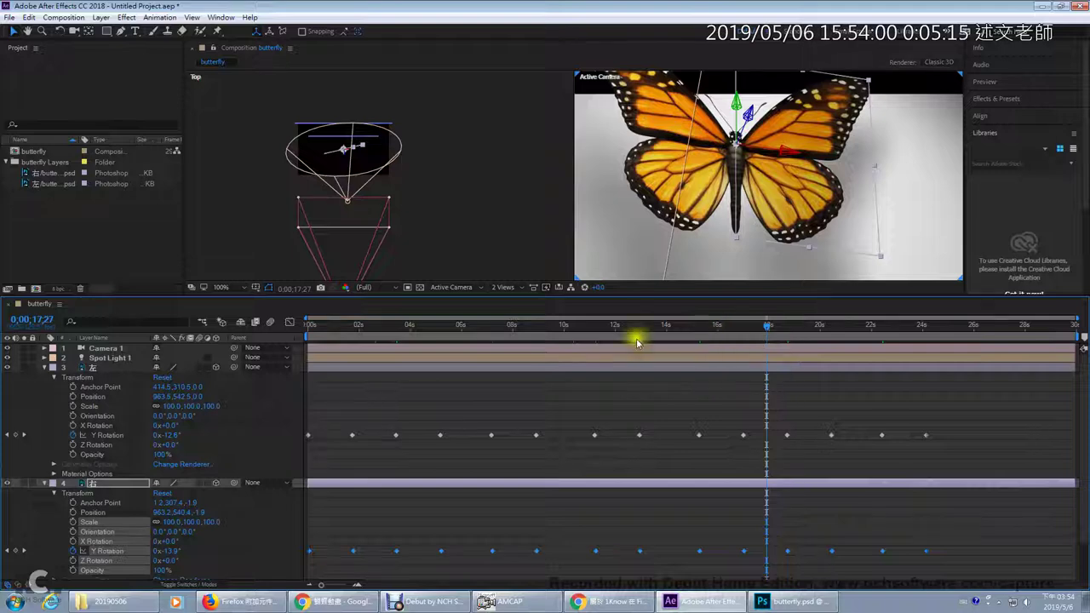
- Undo the keyframe paste on the 右 layer and paste the same keyframes again at 0;00;00;01
{"action": "left_click", "coordinate": [340, 516]}
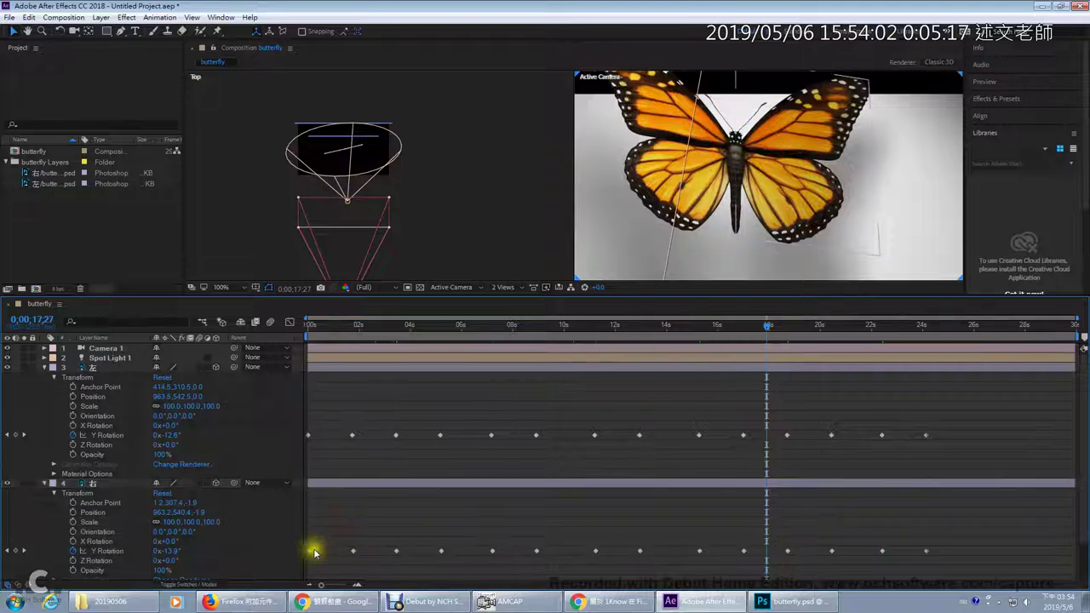
{"action": "key", "text": "Home"}
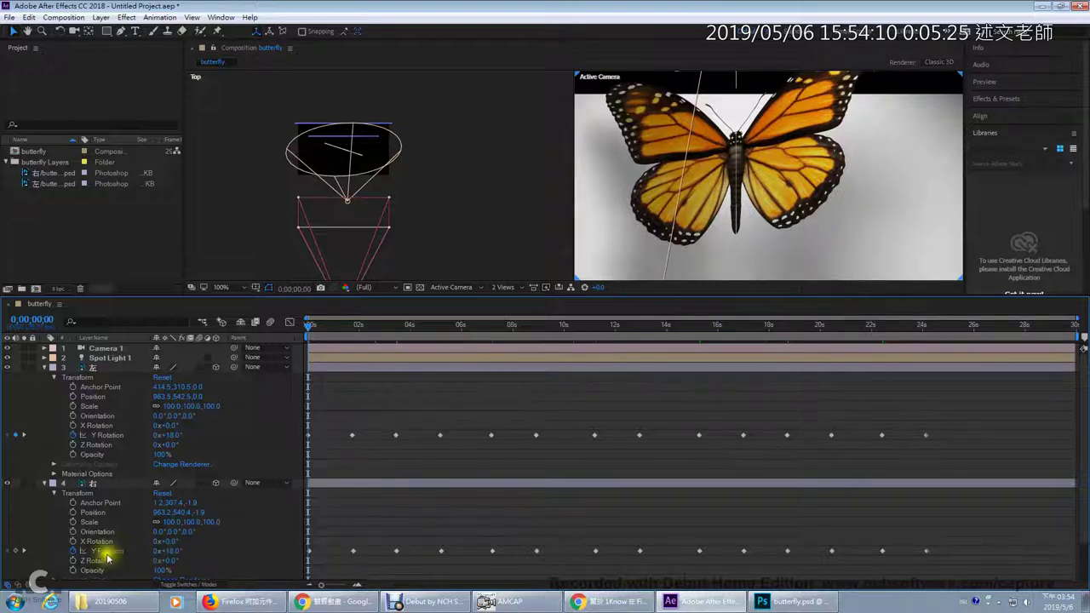
{"action": "left_click", "coordinate": [24, 552]}
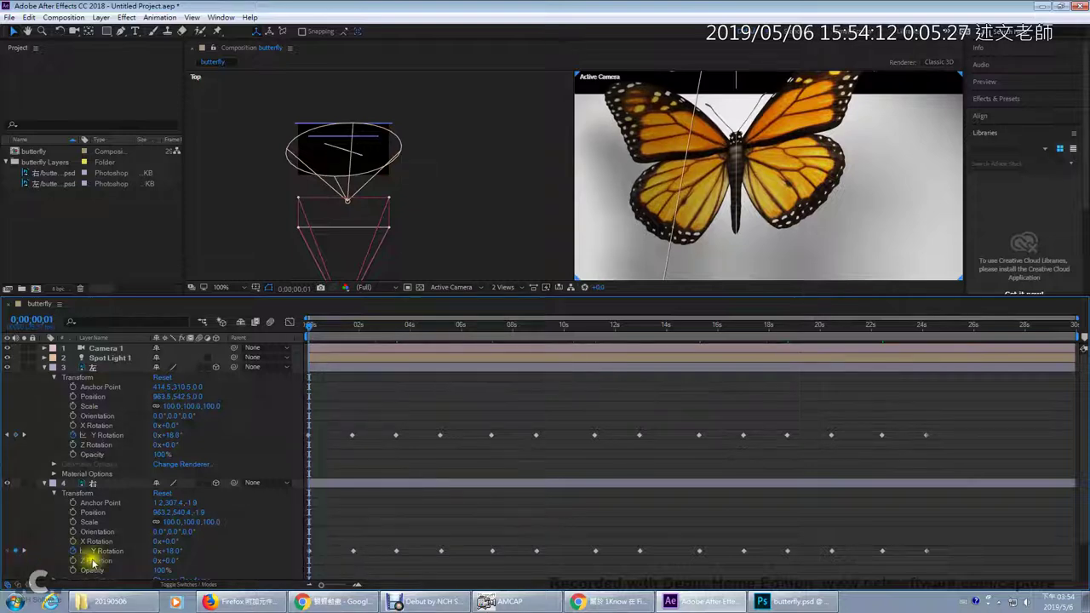
{"action": "key", "text": "ctrl+z"}
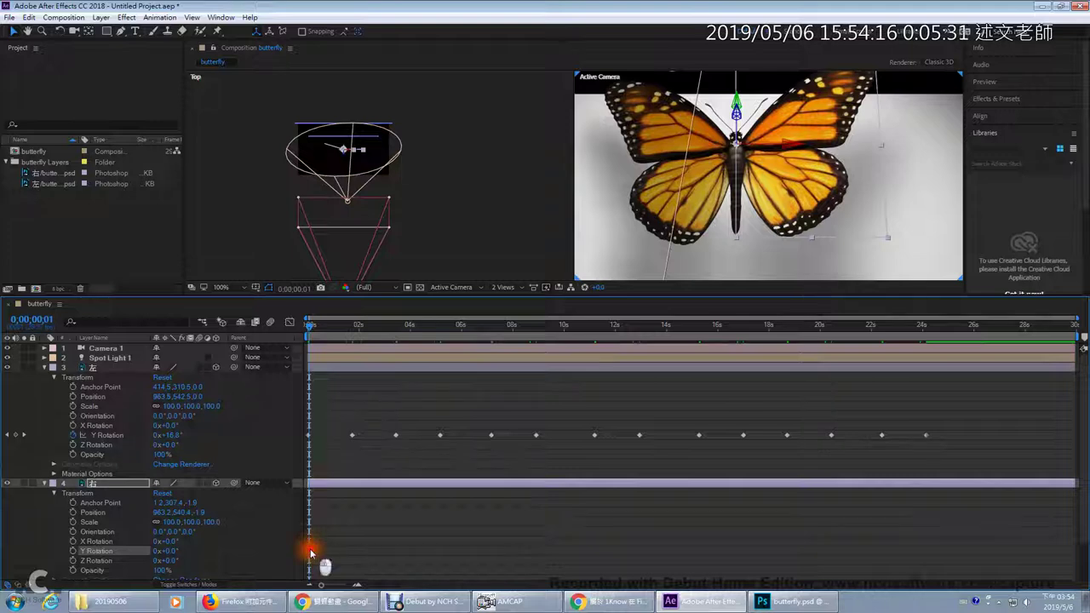
{"action": "key", "text": "ctrl+v"}
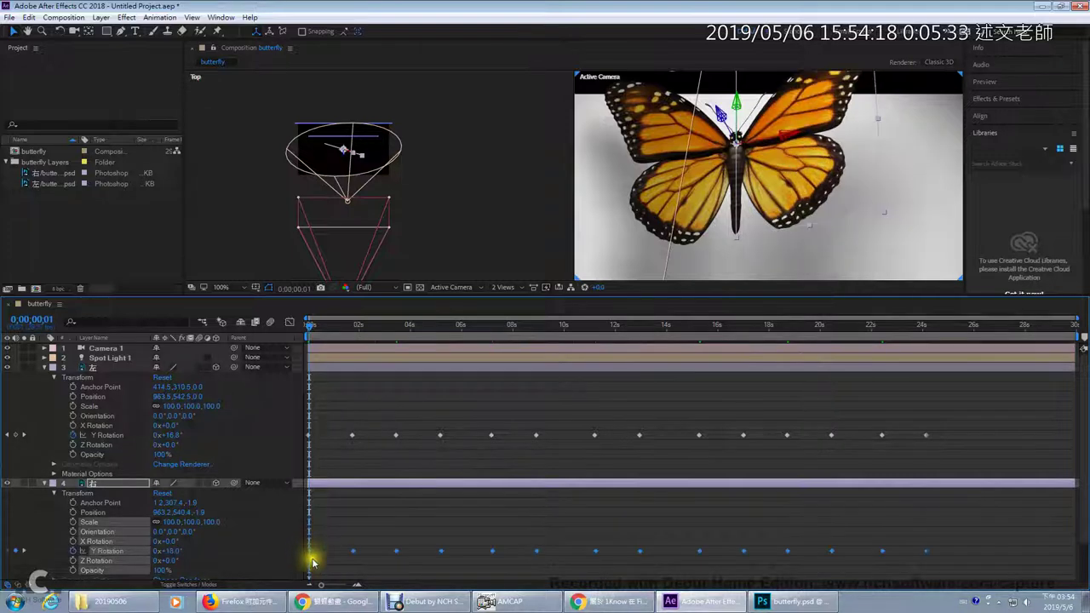
- Set the 右 layer's first Y Rotation keyframe, at 0;00;00;01, to -18°
{"action": "left_click", "coordinate": [170, 551]}
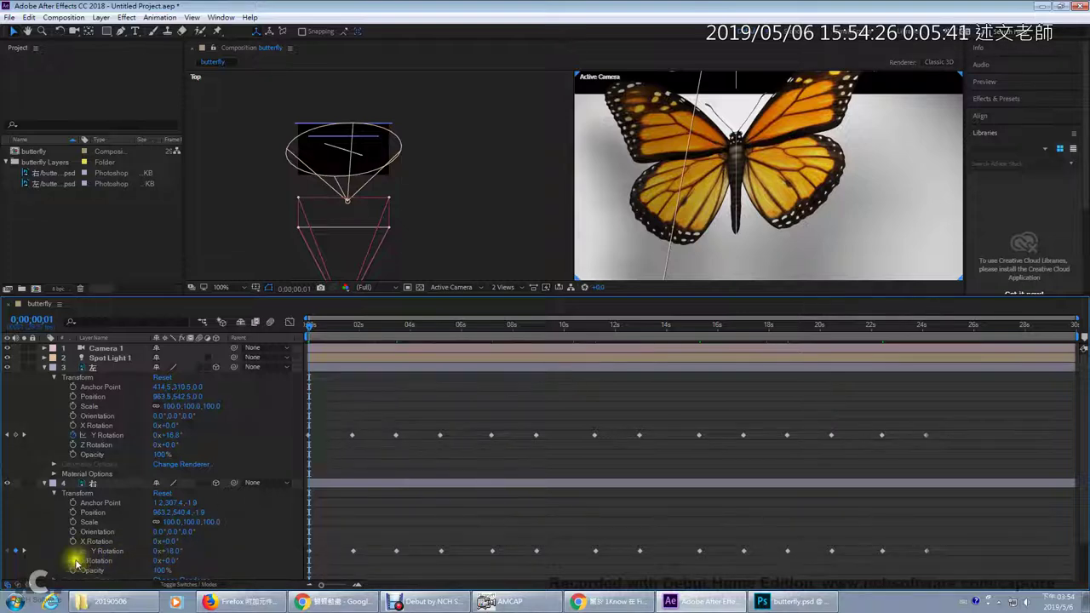
{"action": "left_click", "coordinate": [24, 552]}
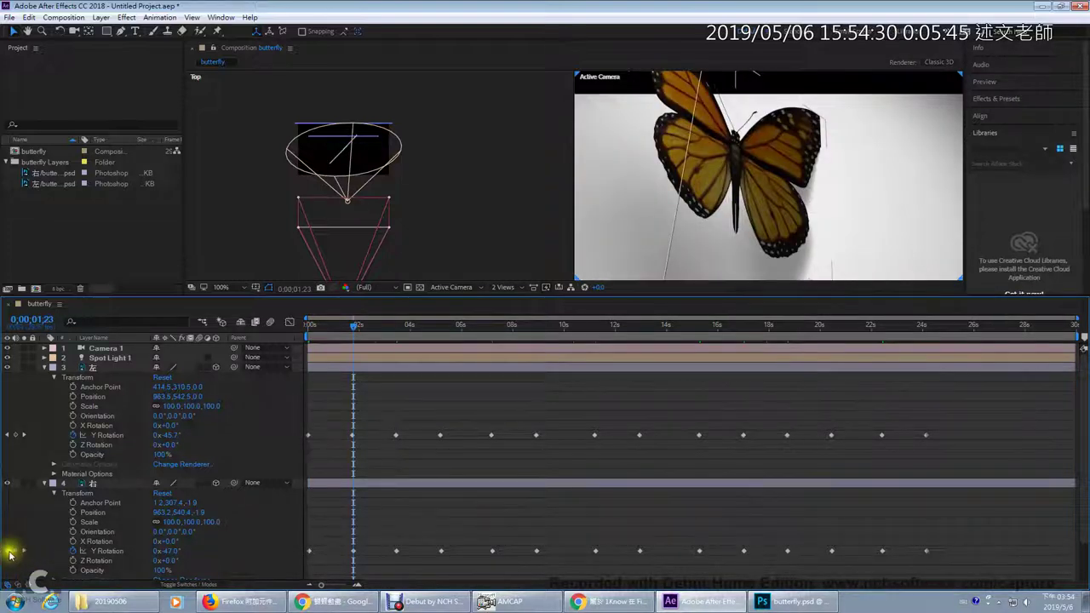
{"action": "left_click", "coordinate": [8, 552]}
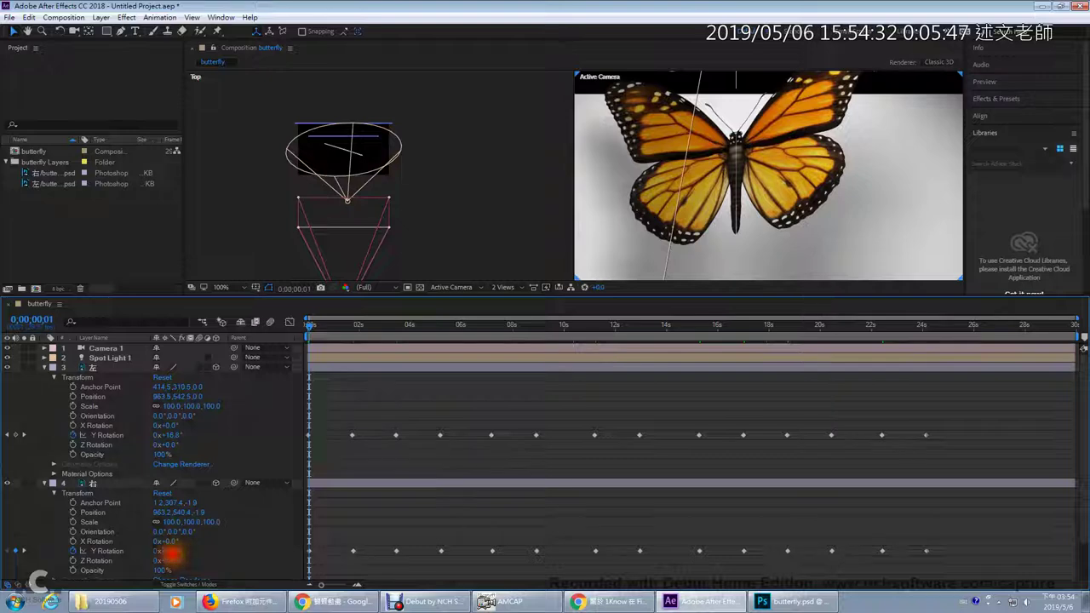
{"action": "key", "text": "Return"}
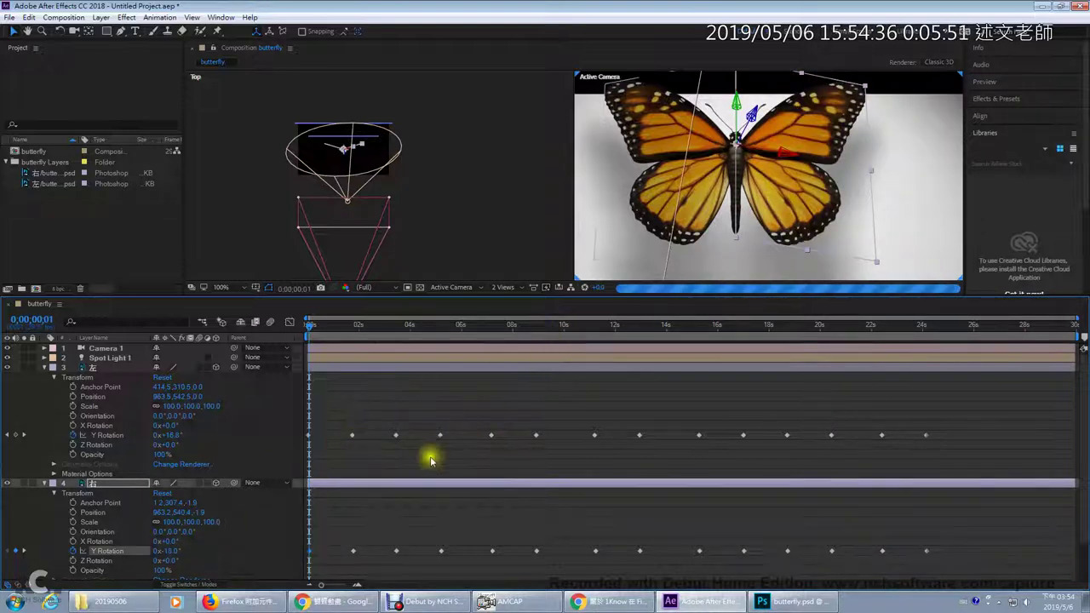
- Set the 右 layer's second Y Rotation keyframe, at 0;00;01;23, to 31° and delete all keyframes following it
{"action": "left_click", "coordinate": [23, 551]}
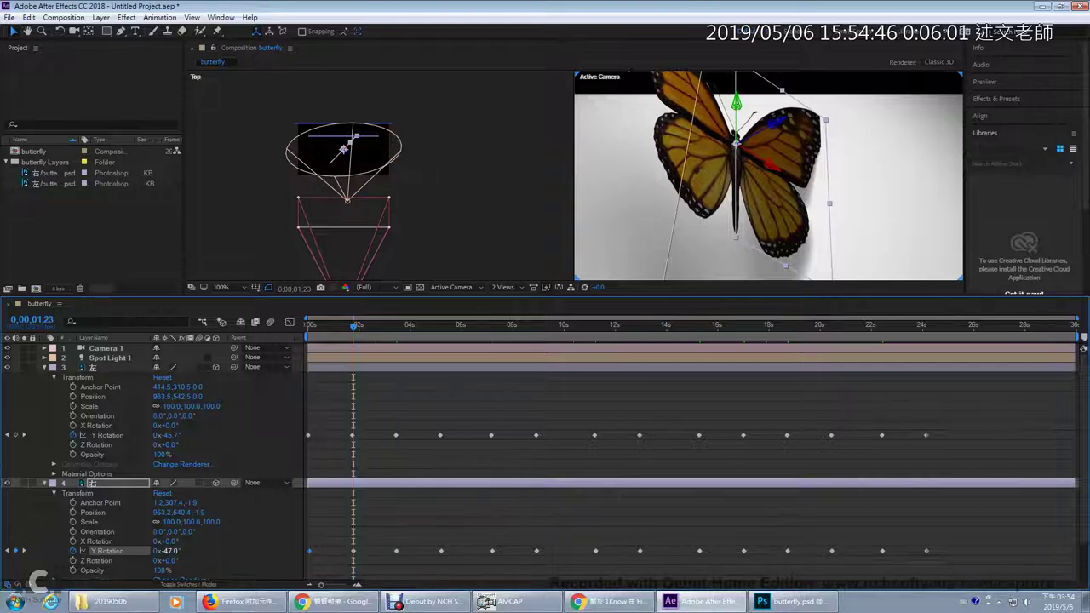
{"action": "left_click", "coordinate": [157, 551]}
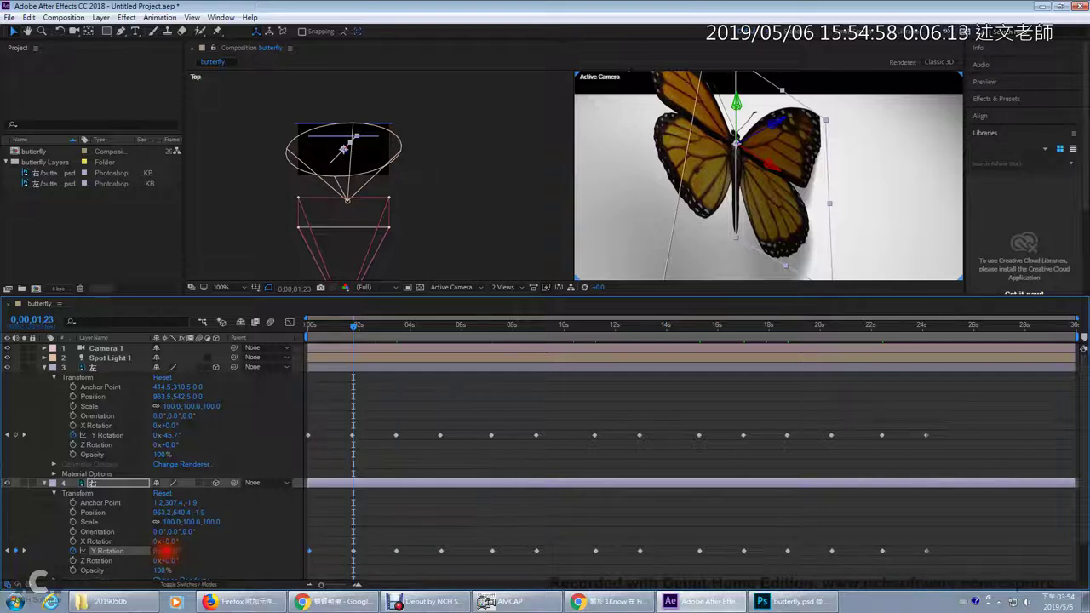
{"action": "left_click_drag", "start_coordinate": [164, 551], "coordinate": [206, 547]}
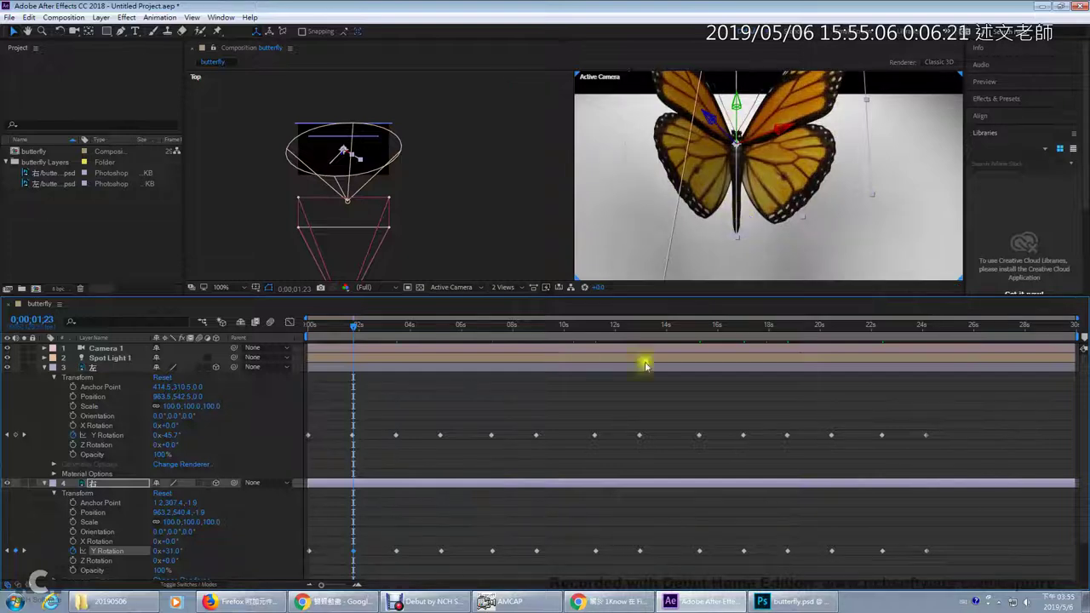
{"action": "left_click_drag", "start_coordinate": [378, 526], "coordinate": [933, 569]}
{"action": "key", "text": "Delete"}
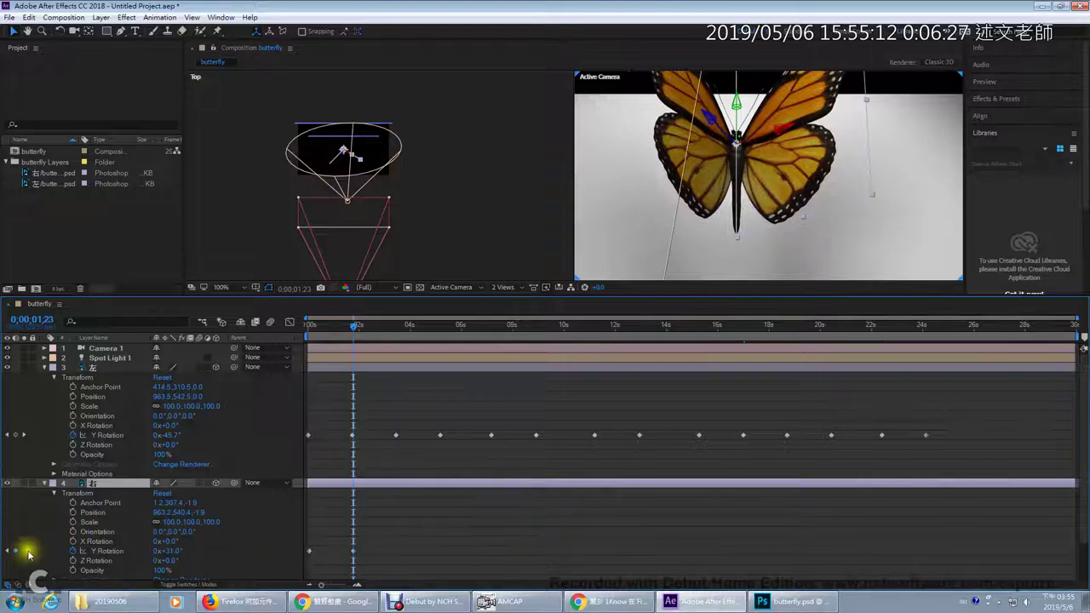
- Copy the 右 layer's two Y Rotation keyframes and paste them at 0;00;03;13
{"action": "key", "text": "k"}
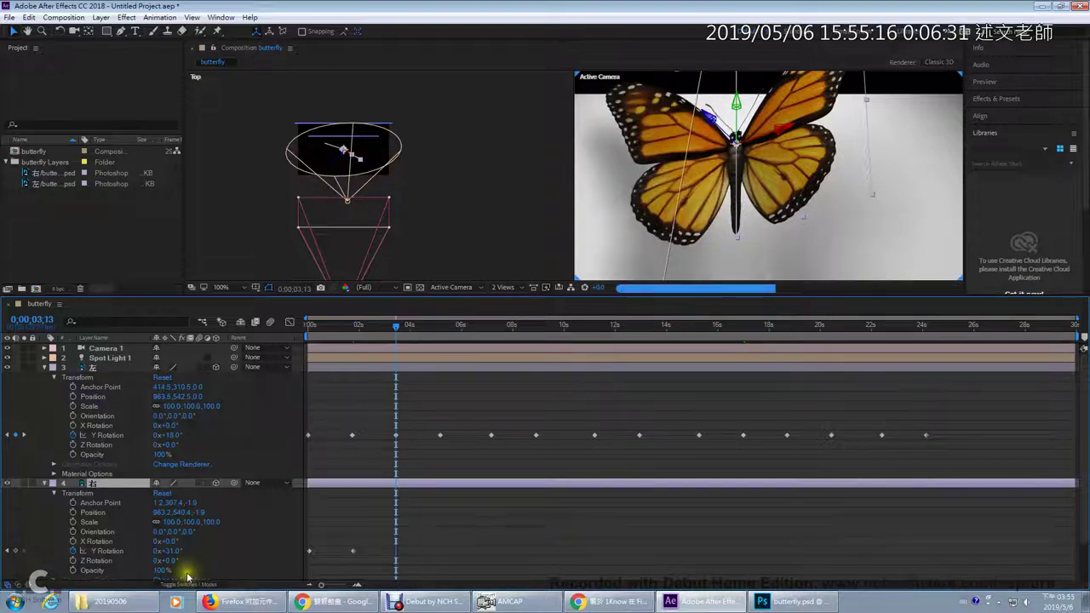
{"action": "left_click", "coordinate": [305, 546]}
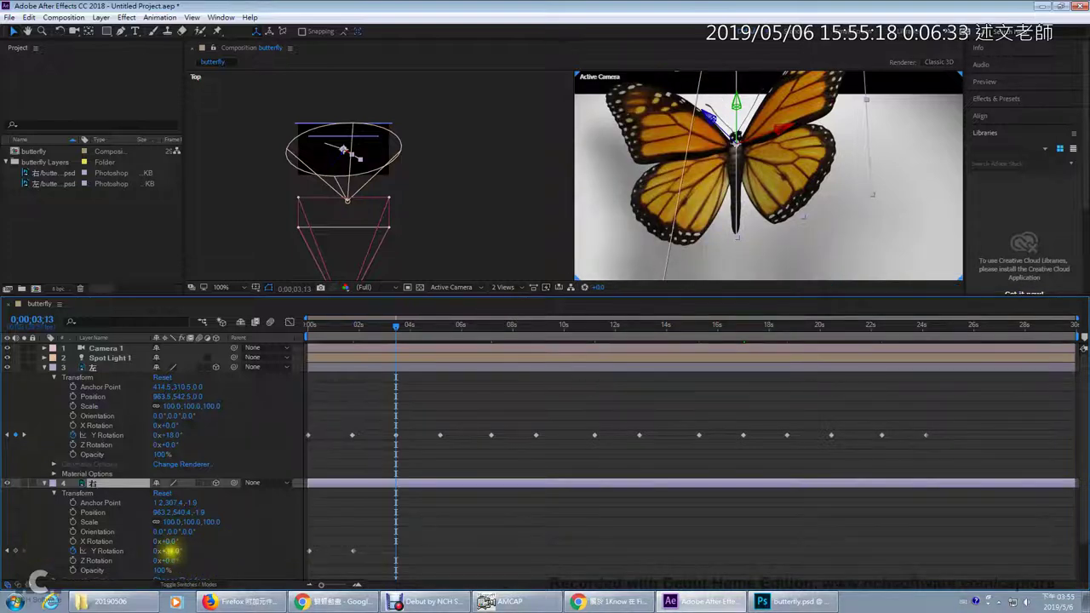
{"action": "left_click_drag", "start_coordinate": [372, 536], "coordinate": [300, 566]}
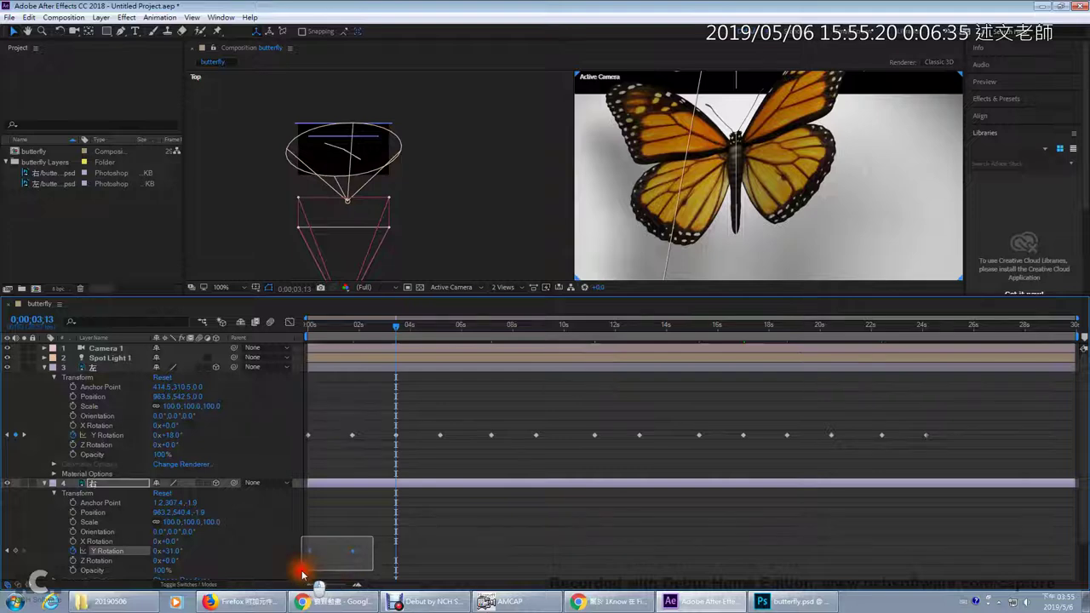
{"action": "key", "text": "ctrl+c"}
{"action": "key", "text": "ctrl+v"}
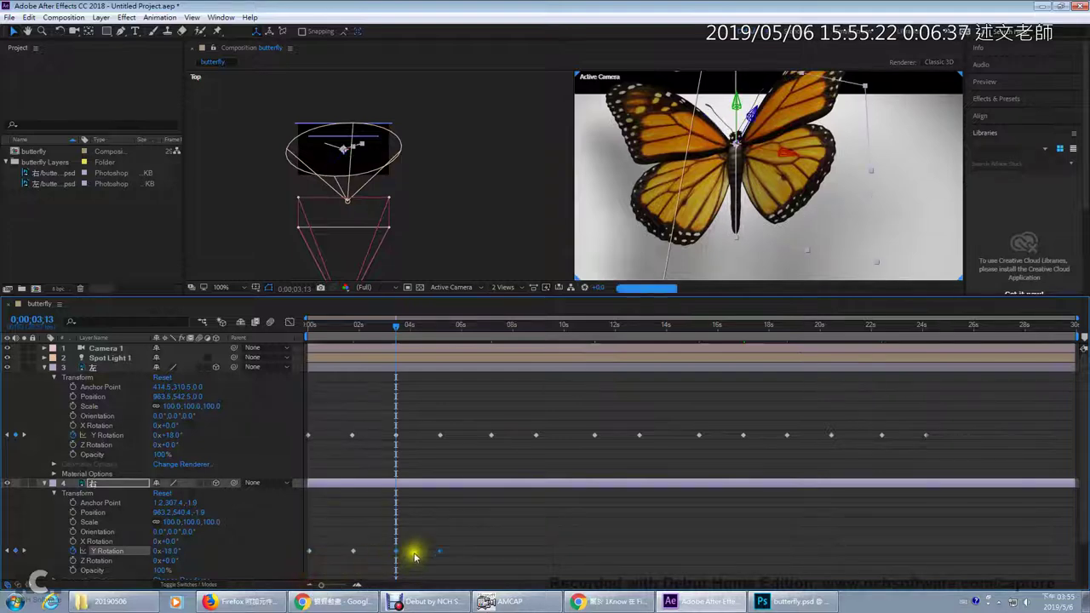
- Paste the 右 layer's keyframe pair repeatedly from 0;00;07;05 through 0;00;22;12, aligned with every second keyframe of the 左 layer
{"action": "key", "text": "k"}
{"action": "key", "text": "k"}
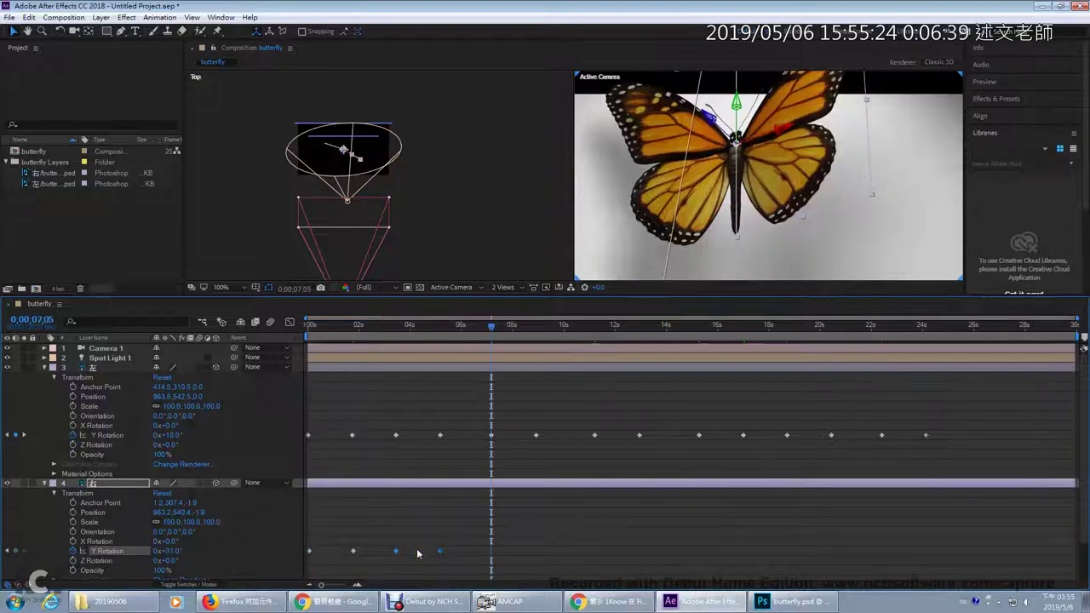
{"action": "key", "text": "ctrl+v"}
{"action": "key", "text": "k"}
{"action": "key", "text": "k"}
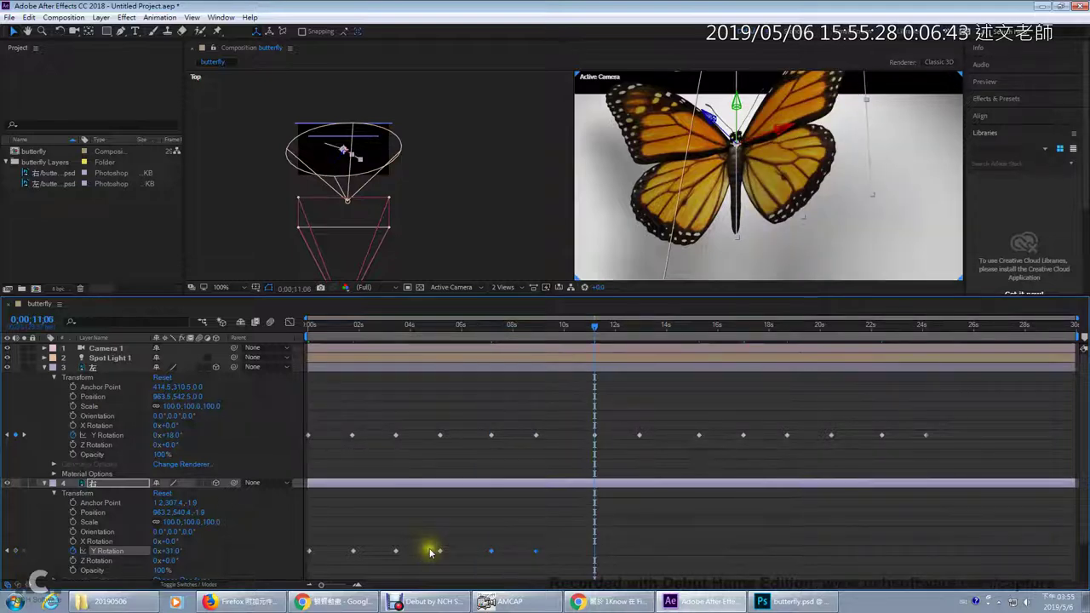
{"action": "key", "text": "ctrl+v"}
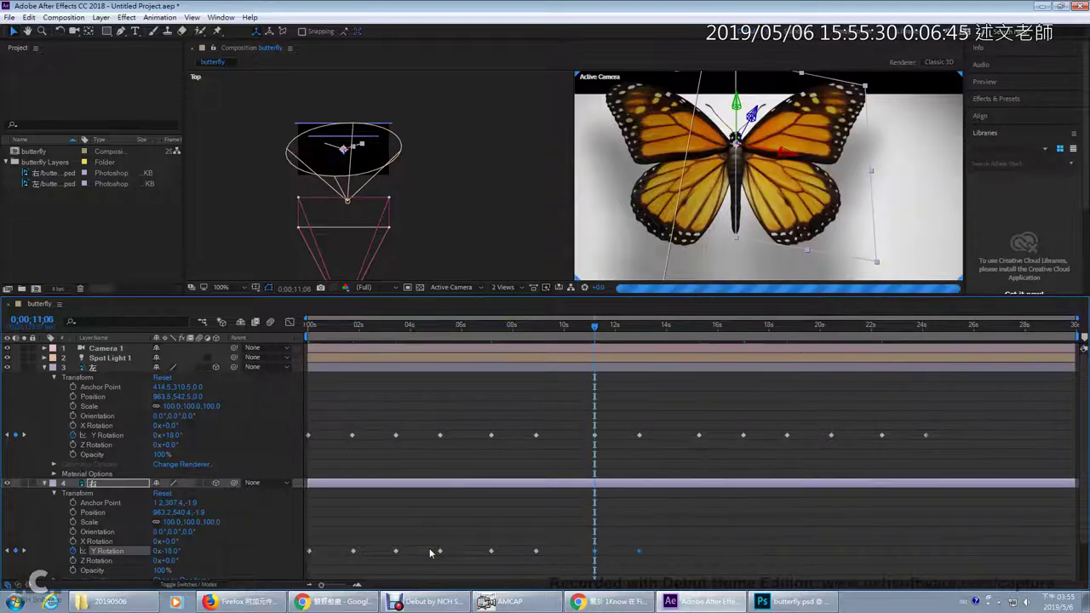
{"action": "key", "text": "k"}
{"action": "key", "text": "k"}
{"action": "key", "text": "ctrl+v"}
{"action": "key", "text": "k"}
{"action": "key", "text": "k"}
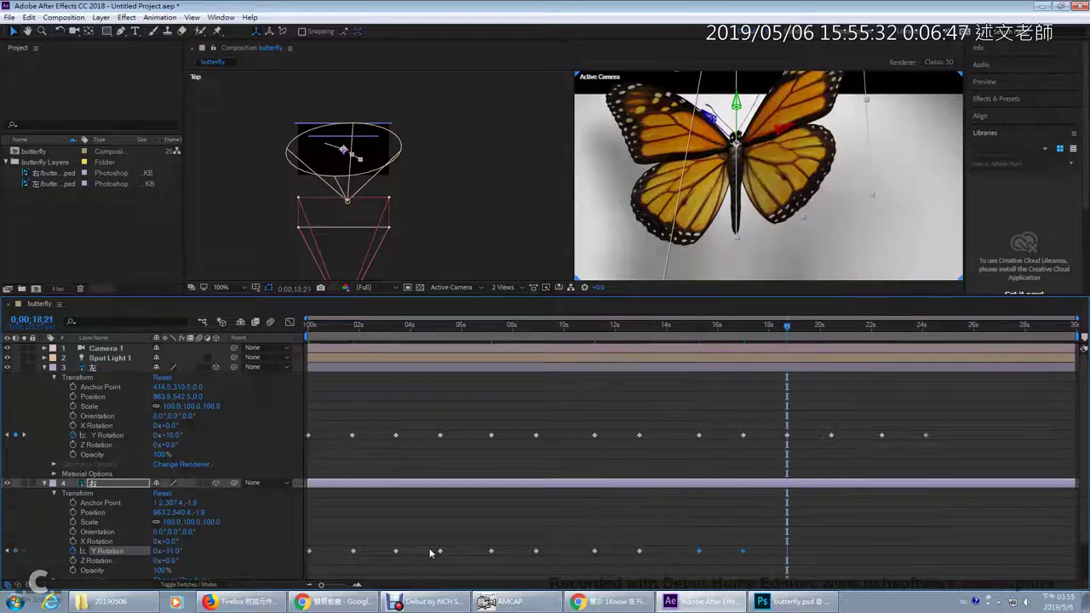
{"action": "key", "text": "ctrl+v"}
{"action": "key", "text": "k"}
{"action": "key", "text": "k"}
{"action": "key", "text": "ctrl+v"}
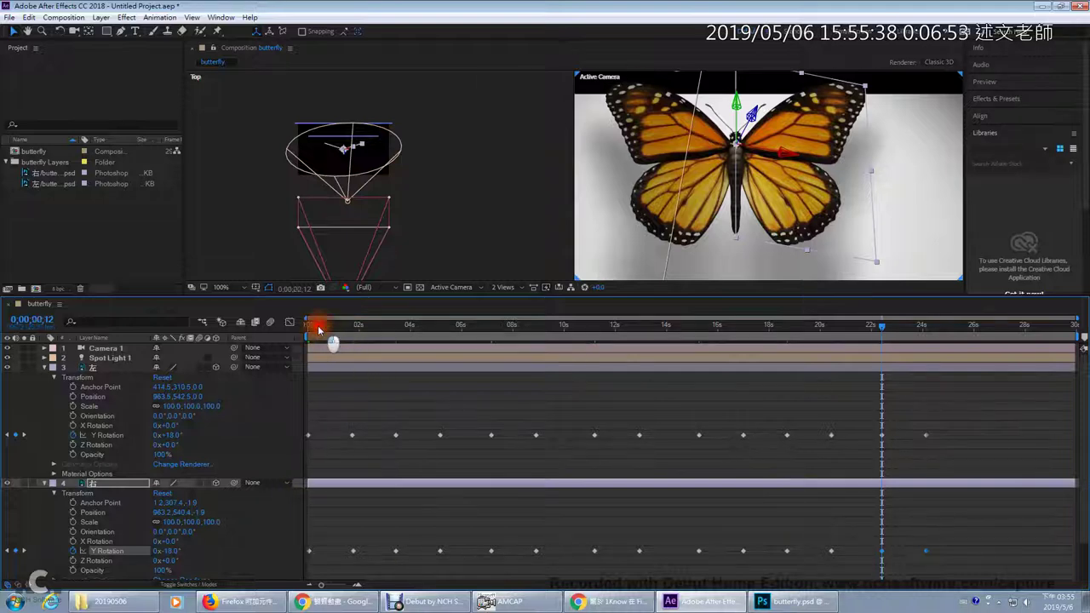
- Scrub to 0;00;18;16 to check both wings' flap, zoom the camera view out to 25% and enlarge the viewer area
{"action": "left_click_drag", "start_coordinate": [319, 330], "coordinate": [782, 353]}
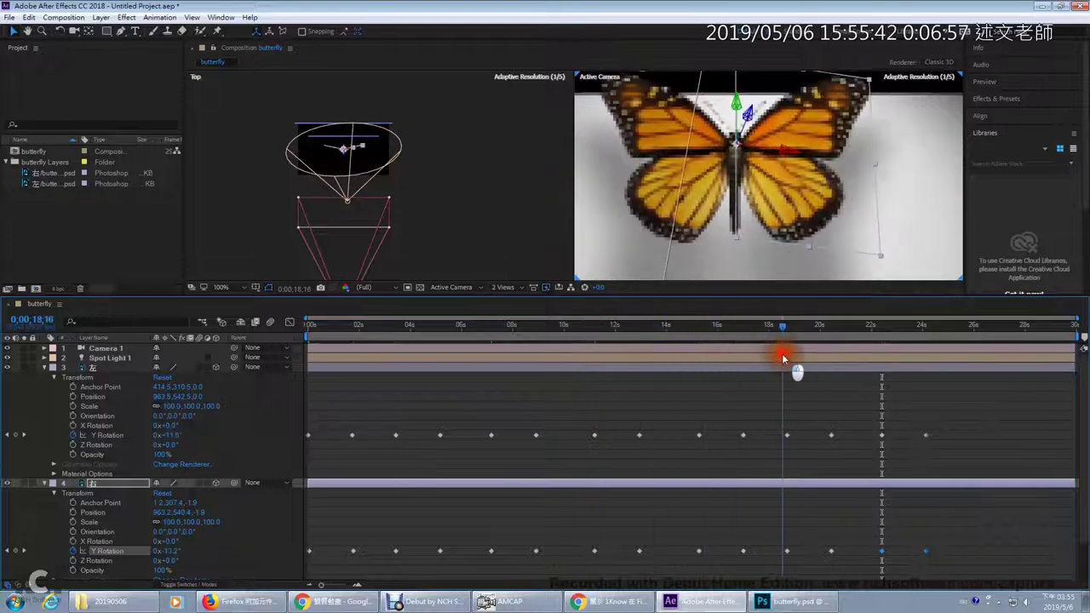
{"action": "scroll", "coordinate": [791, 210], "scroll_direction": "down", "scroll_amount": 4}
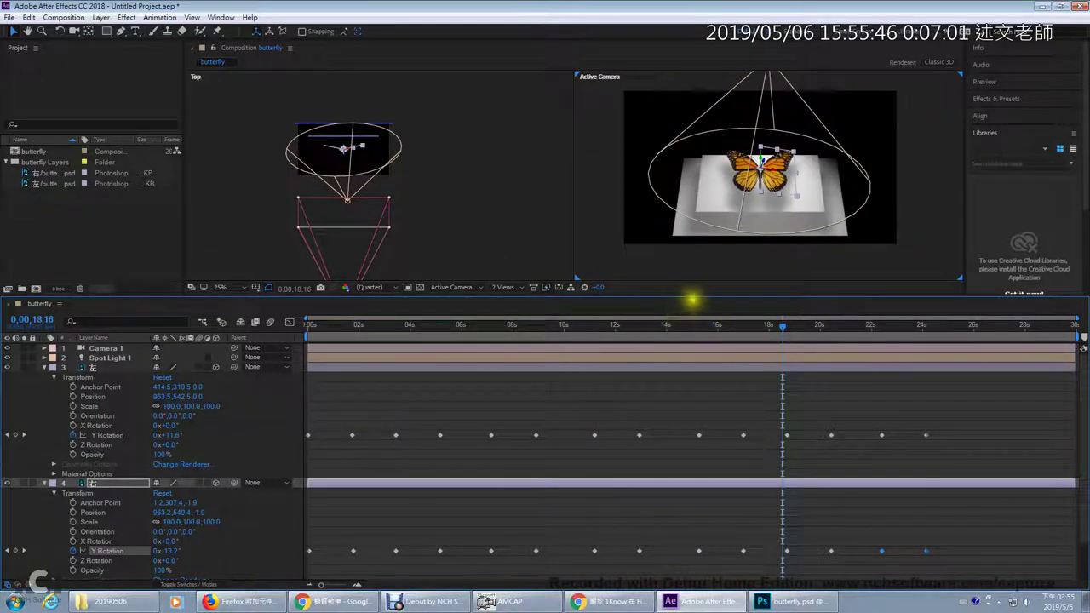
{"action": "left_click_drag", "start_coordinate": [696, 296], "coordinate": [691, 371]}
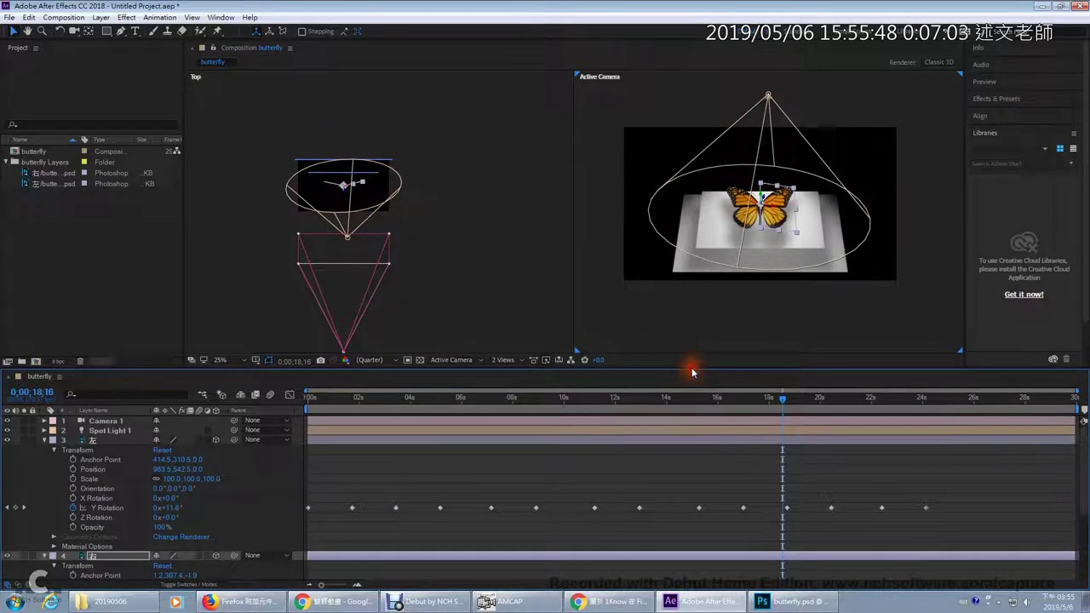